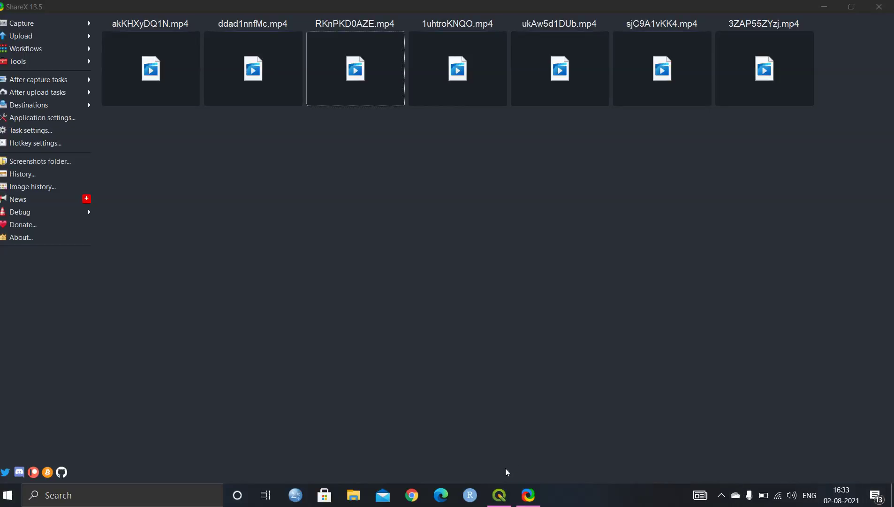
Step: Switch from ShareX to the open QGIS project with the India fire-point map
left_click(506, 497)
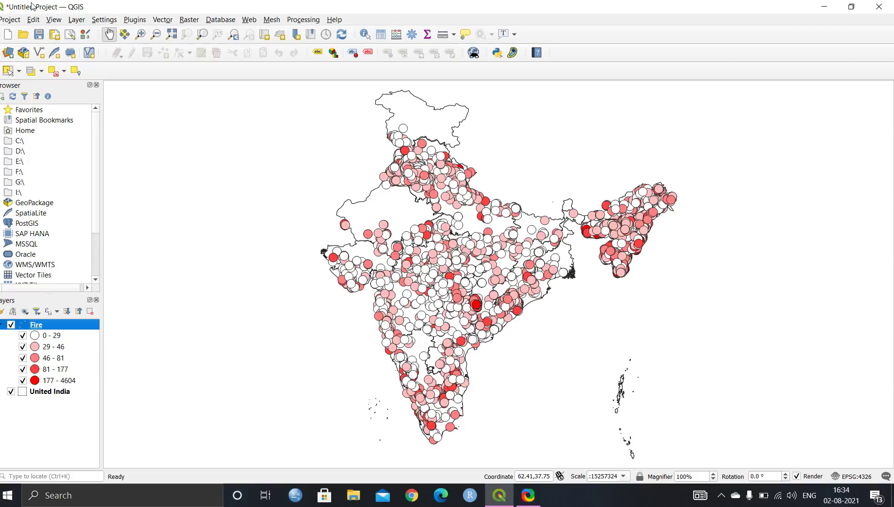
Step: Create a new print layout titled 'new2' from the Project menu
left_click(9, 20)
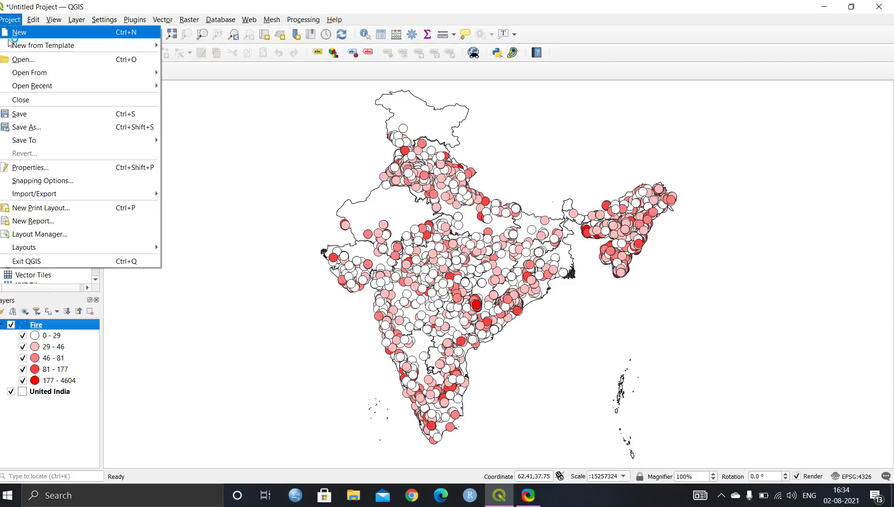
mouse_move(33, 192)
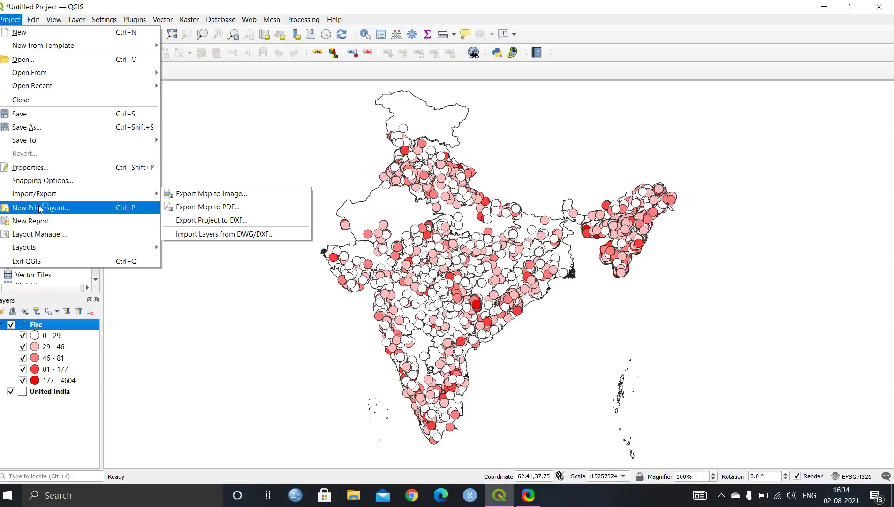
left_click(41, 208)
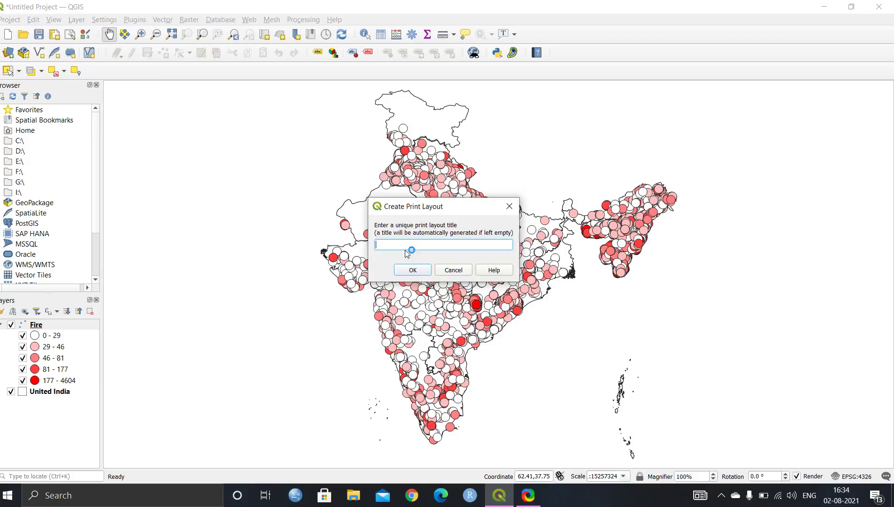
type("new2")
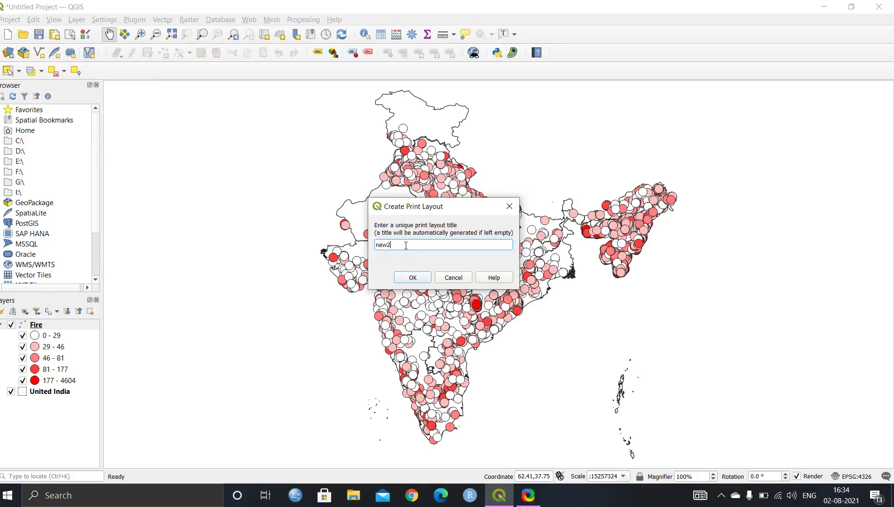
left_click(416, 278)
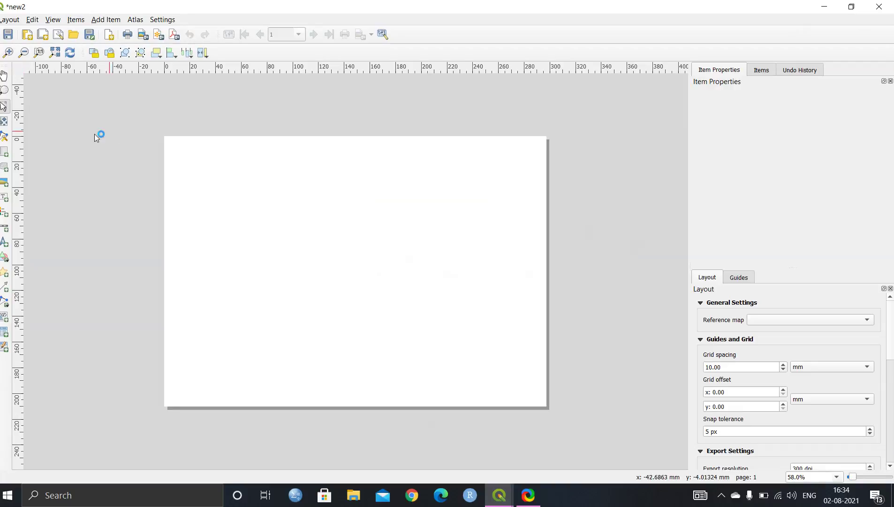
Step: Draw Map 1 across most of the page, showing the India fire map at 1:19184445
left_click(5, 153)
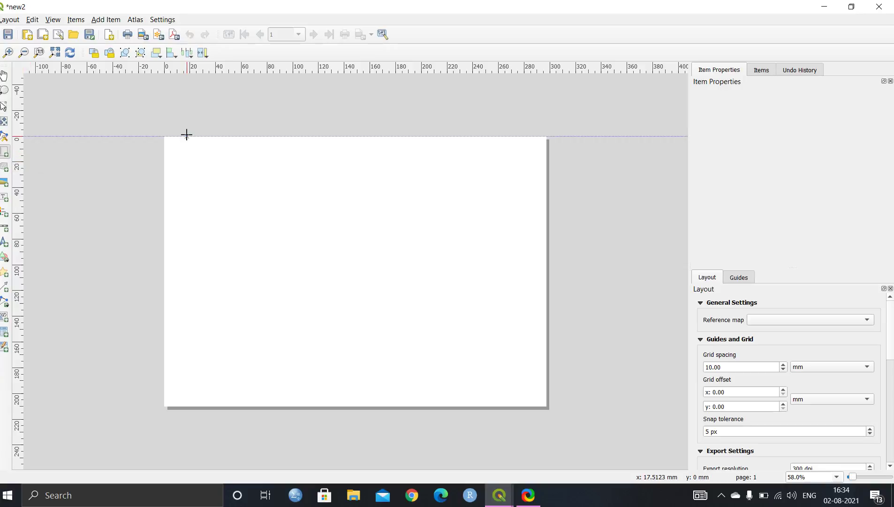
left_click_drag(171, 144, 535, 392)
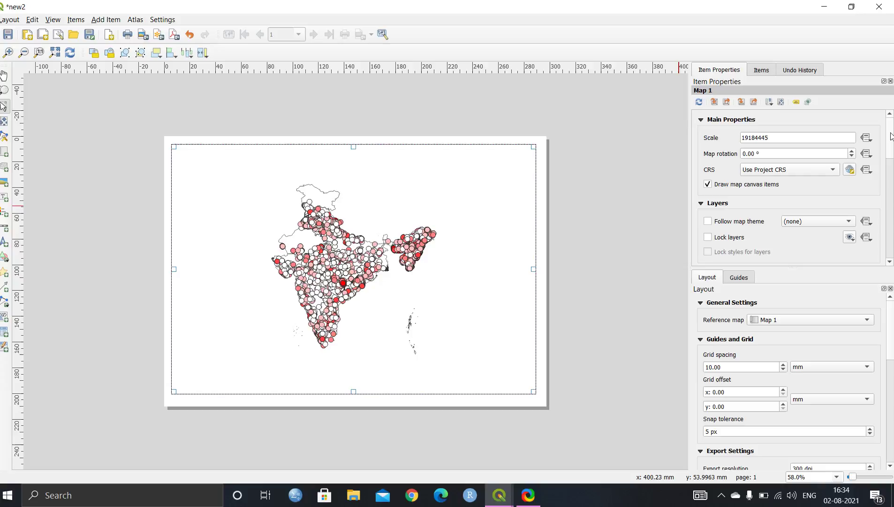
left_click_drag(891, 135, 891, 140)
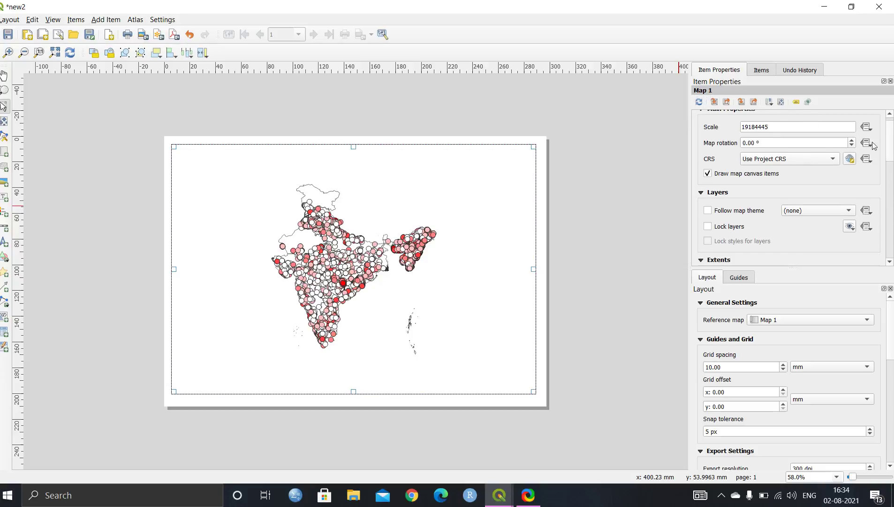
Step: Add Grid 1 to the map and open its detailed grid settings
scroll(891, 180, "down", 5)
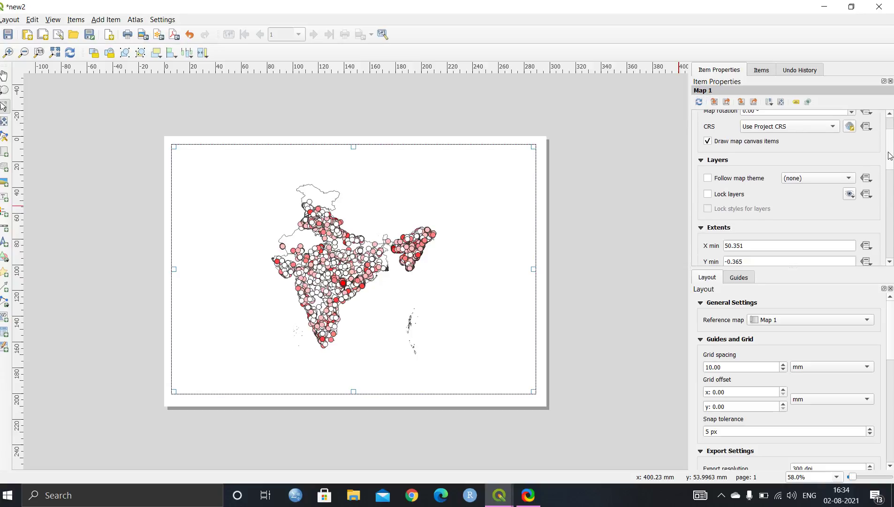
scroll(890, 181, "down", 2)
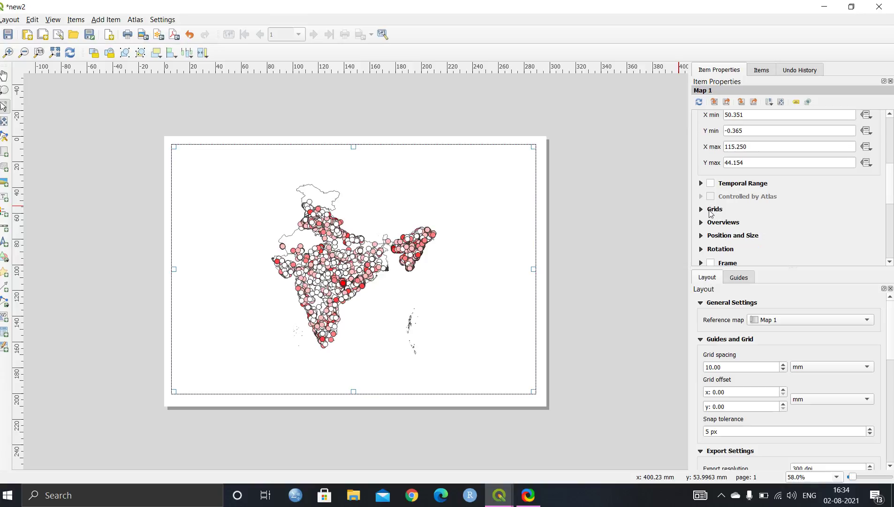
left_click(711, 210)
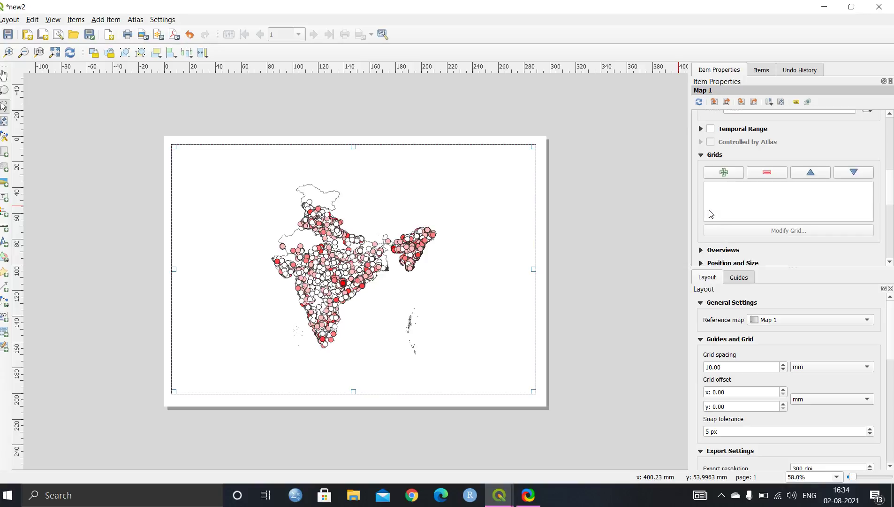
left_click(723, 173)
left_click(723, 188)
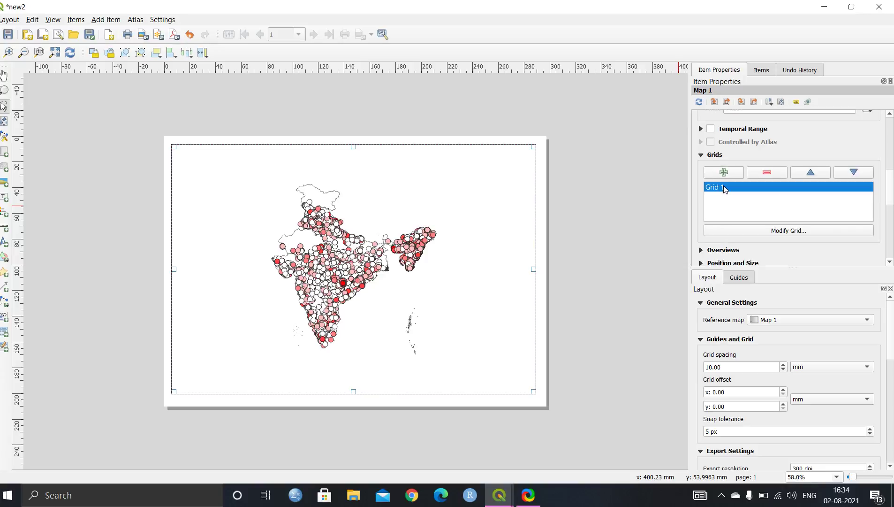
left_click(788, 230)
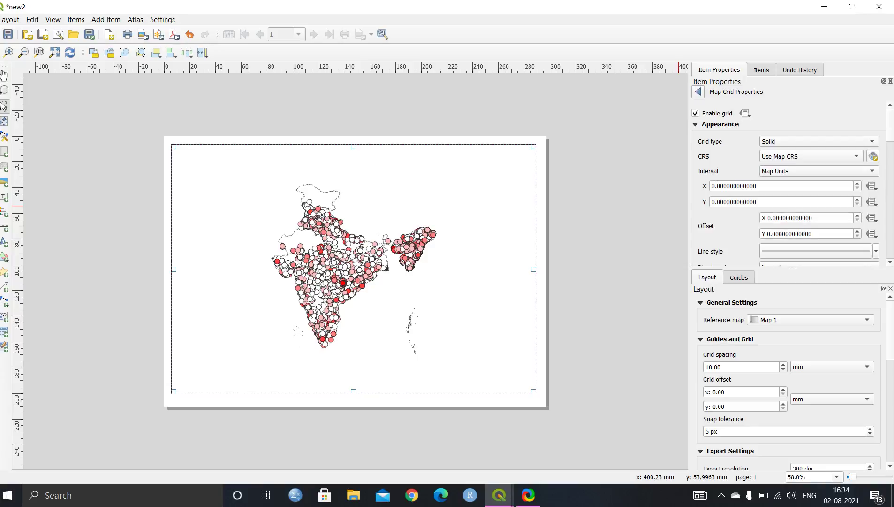
Step: Set the grid's X and Y intervals to 5 and X and Y offsets to 5
left_click(712, 185)
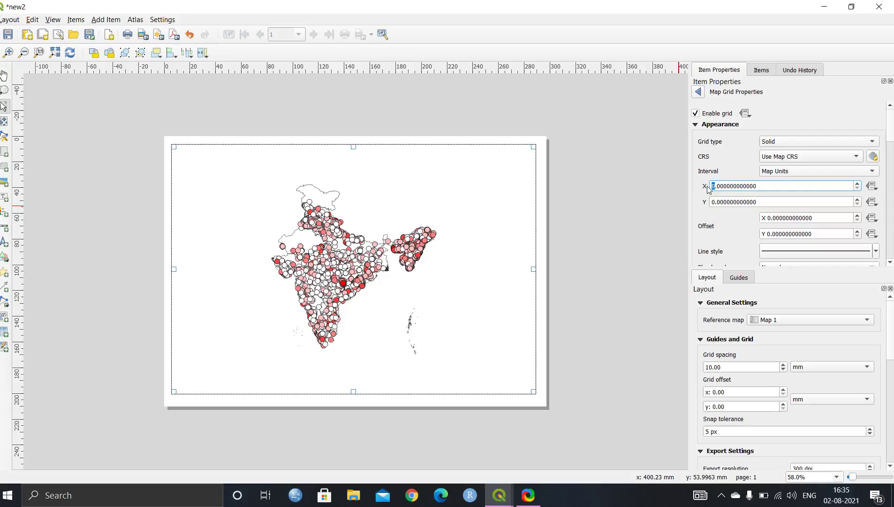
key("shift+Right")
type("5")
left_click_drag(716, 202, 708, 207)
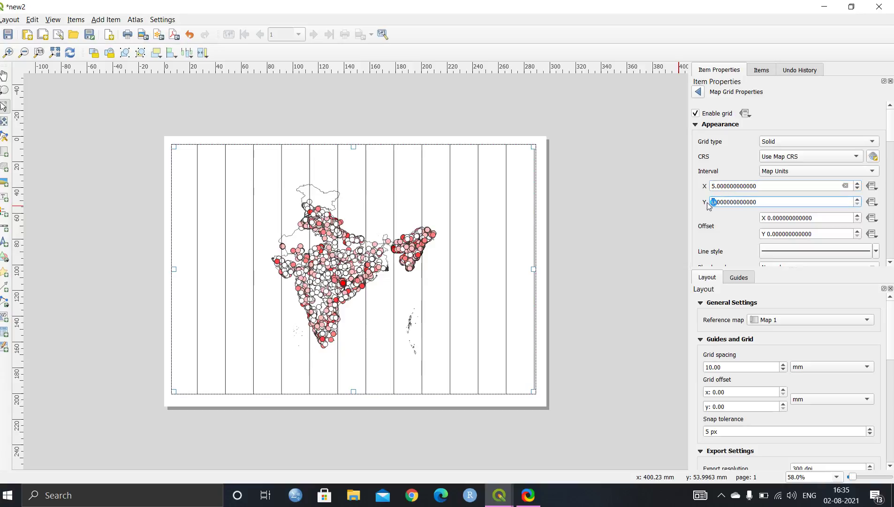
type("5")
left_click(768, 218)
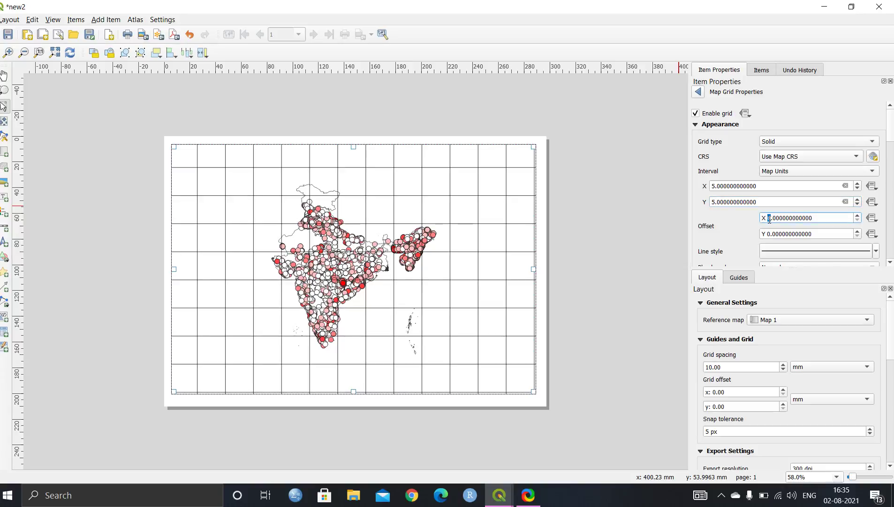
type("5")
left_click(770, 234)
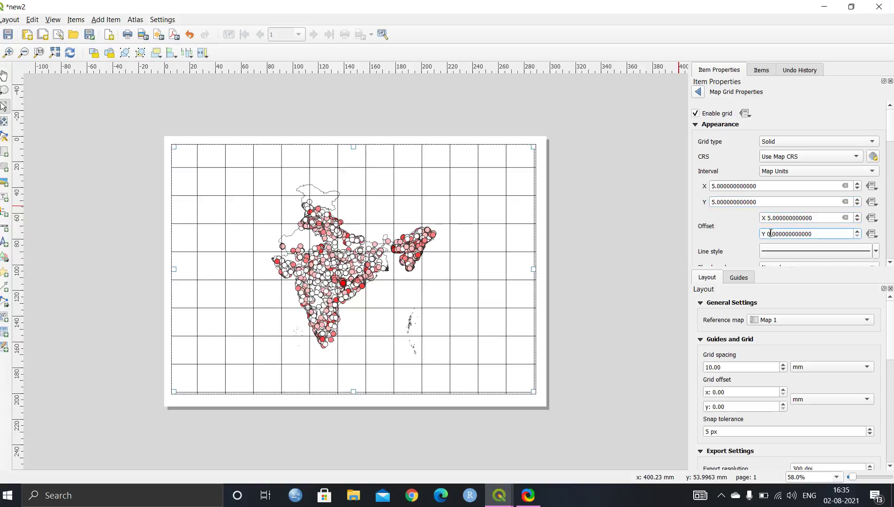
left_click_drag(770, 233, 767, 234)
type("5")
Step: Hide the interior grid lines by setting the Simple Line stroke style to No Pen
scroll(892, 133, "down", 3)
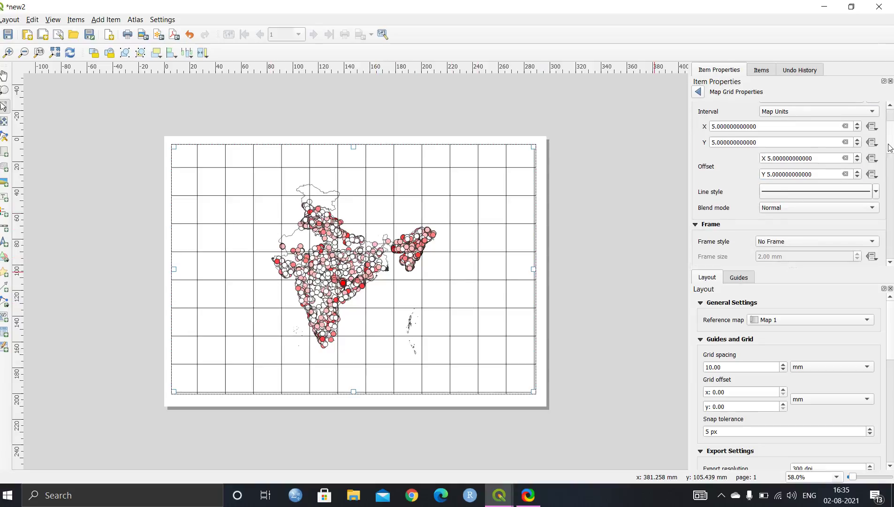
left_click(824, 190)
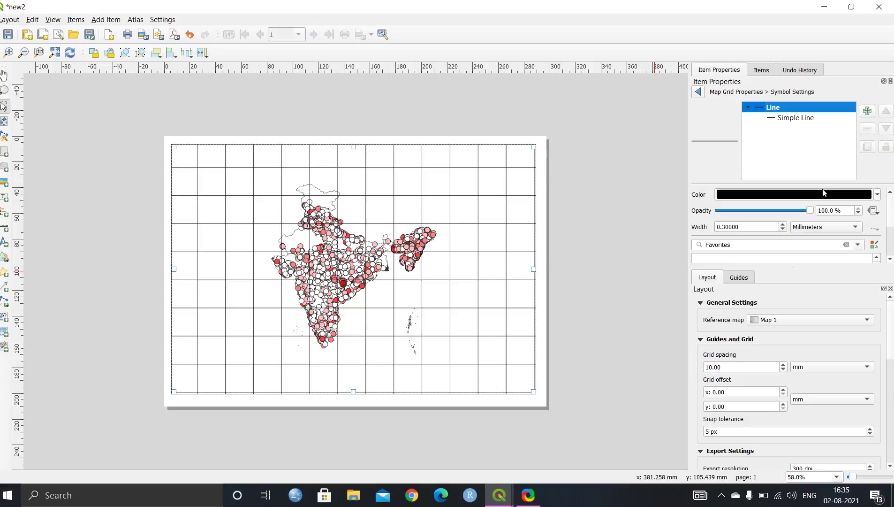
left_click(795, 118)
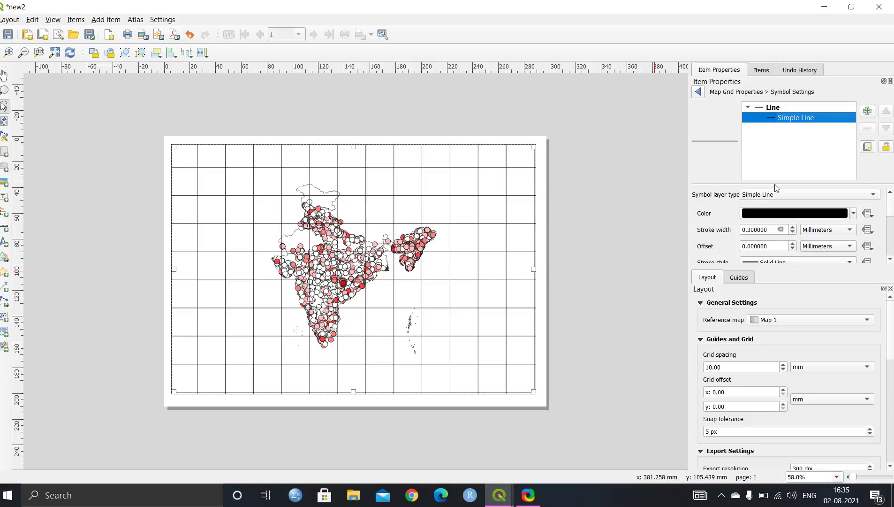
scroll(844, 221, "down", 2)
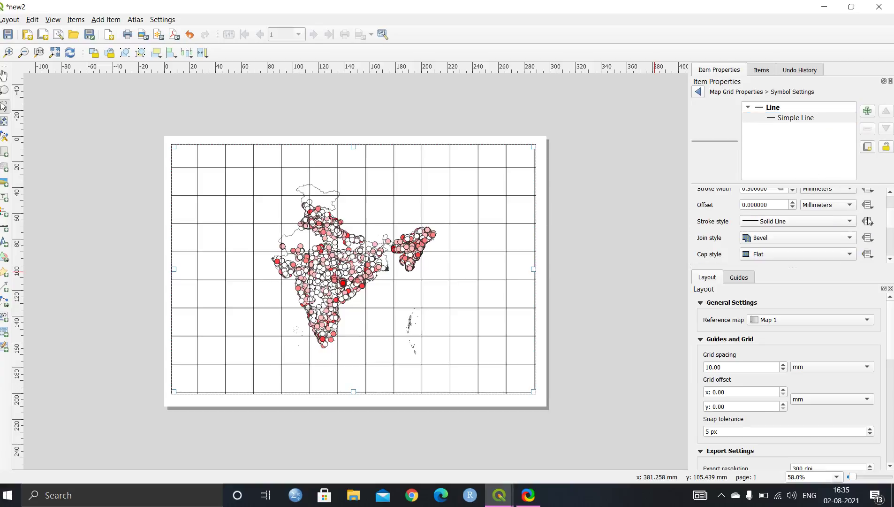
left_click(844, 220)
left_click(844, 227)
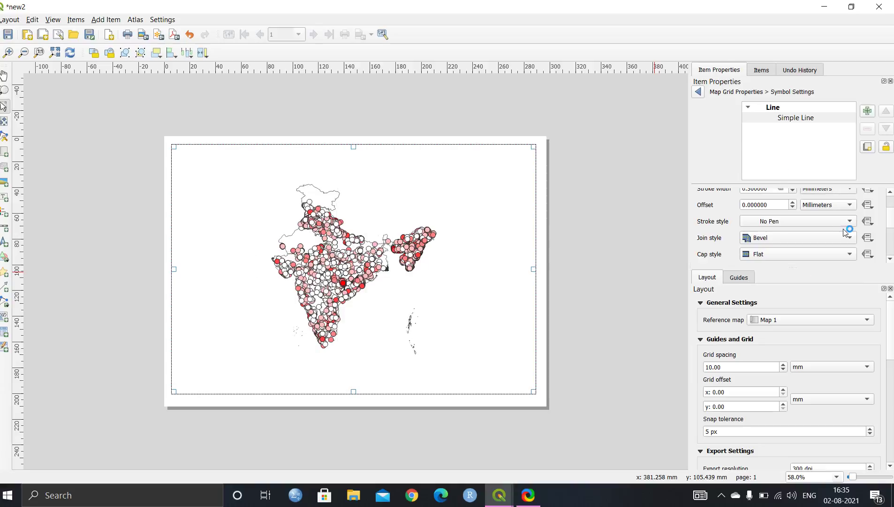
left_click(698, 92)
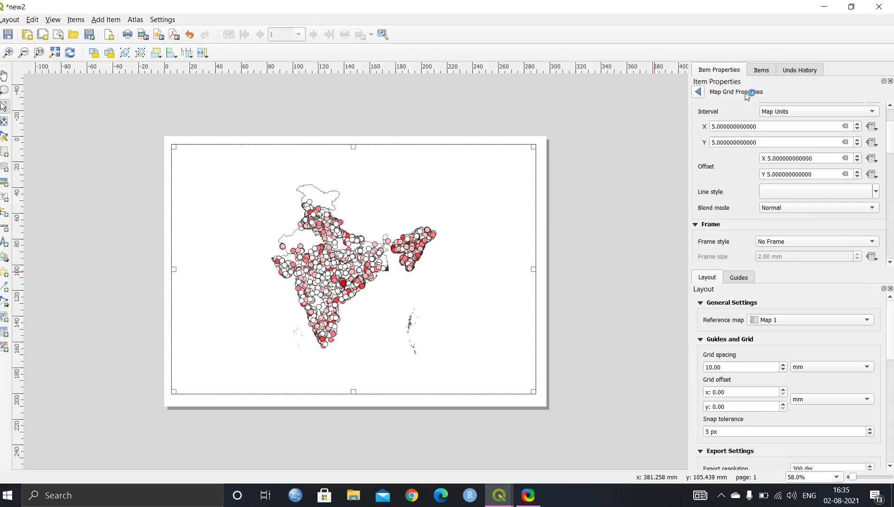
Step: Set the grid frame style to Line Border
scroll(891, 155, "down", 3)
scroll(891, 161, "down", 2)
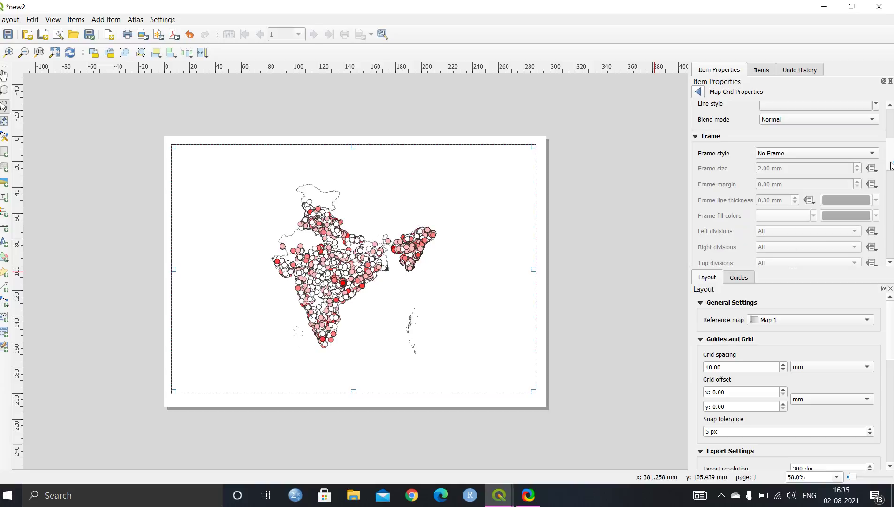
left_click(860, 154)
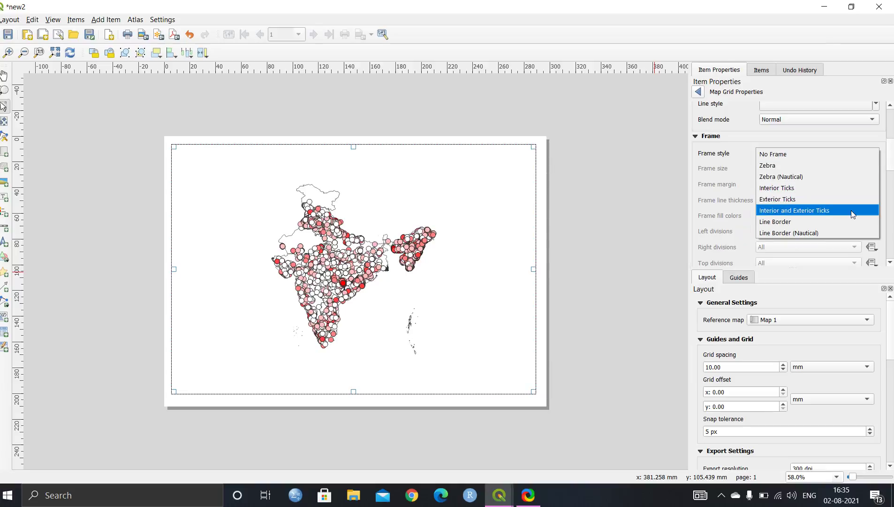
left_click(851, 222)
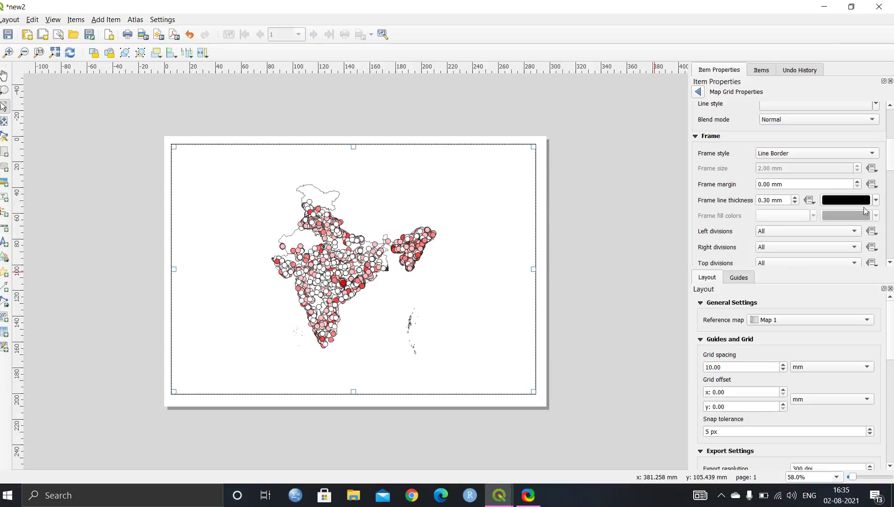
left_click_drag(891, 163, 890, 213)
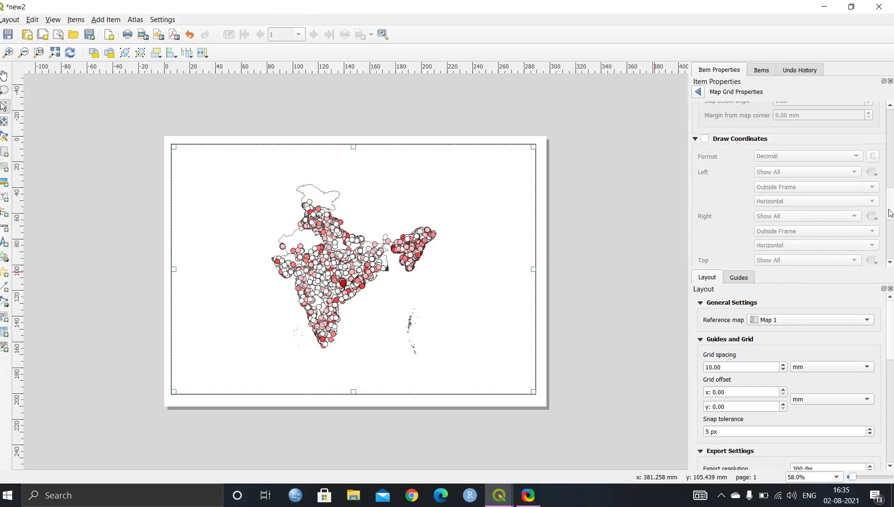
Step: Turn on grid coordinate labels, disabling them on the right and top sides
left_click(760, 138)
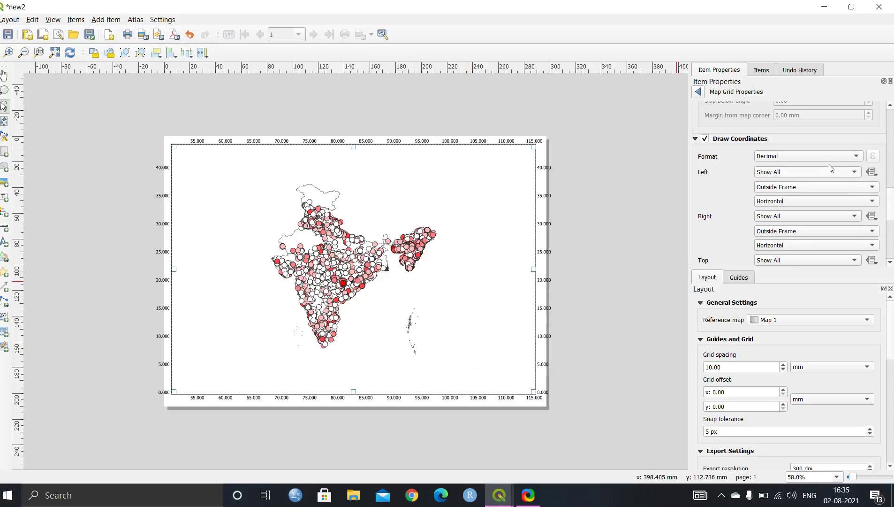
left_click(819, 217)
left_click(817, 250)
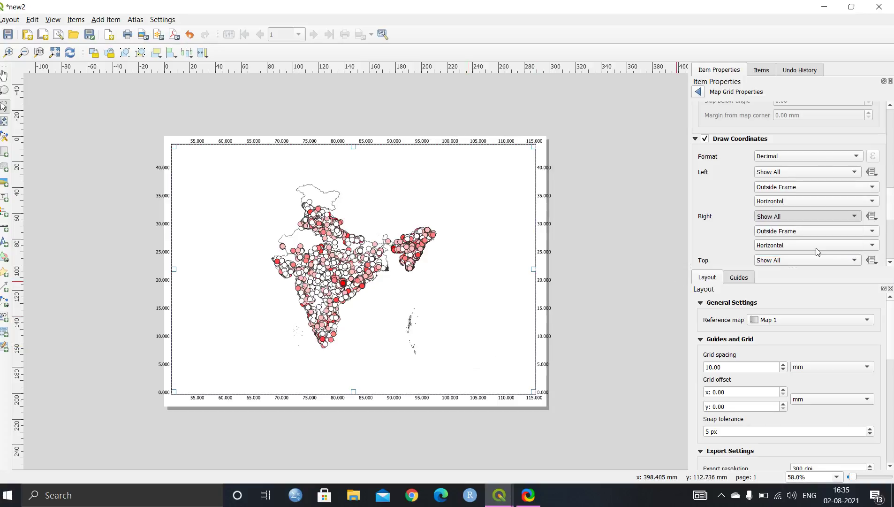
scroll(892, 214, "down", 2)
scroll(893, 213, "down", 2)
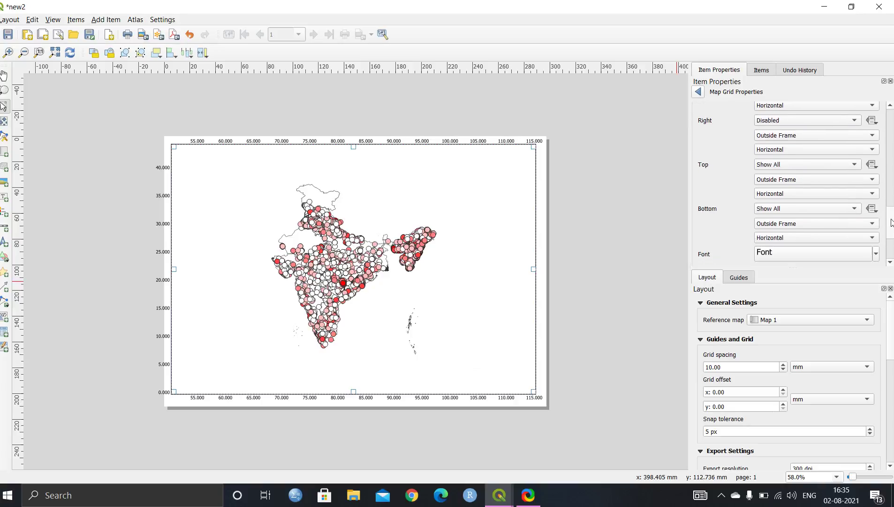
left_click(848, 166)
left_click(848, 201)
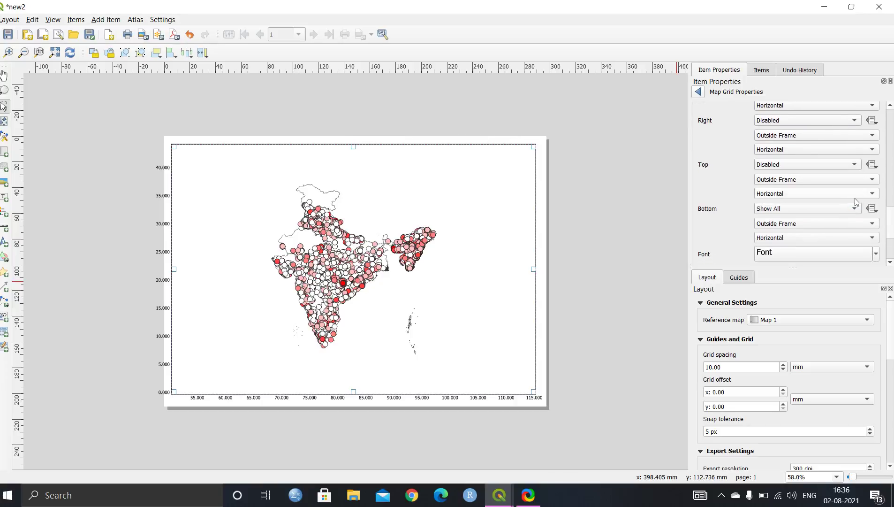
Step: Lower the grid coordinate precision to 0 decimals
mouse_move(893, 216)
left_mouse_down()
mouse_move(893, 244)
mouse_move(893, 233)
left_mouse_up()
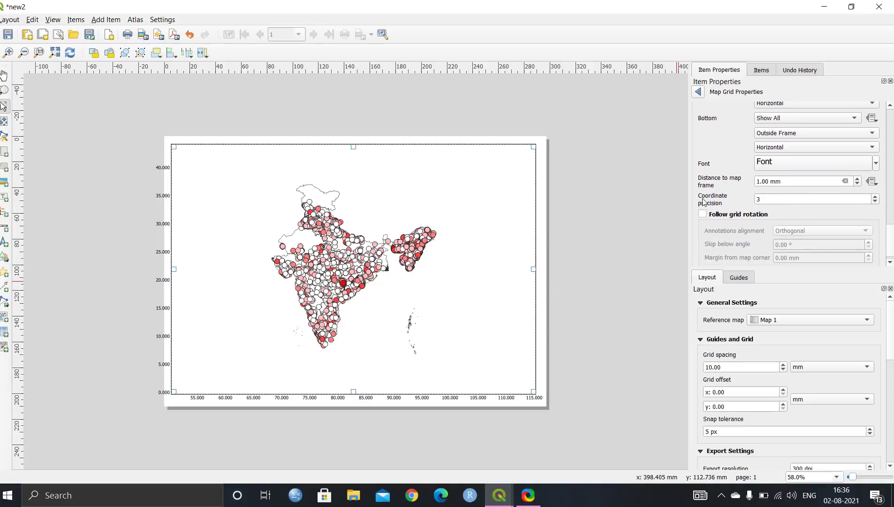
left_click(875, 202)
left_click(875, 202)
left_click(876, 201)
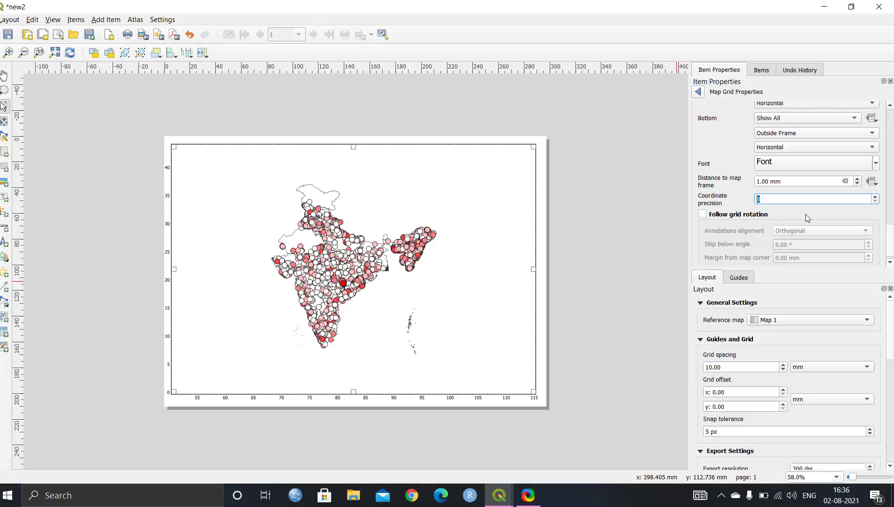
scroll(891, 237, "up", 1)
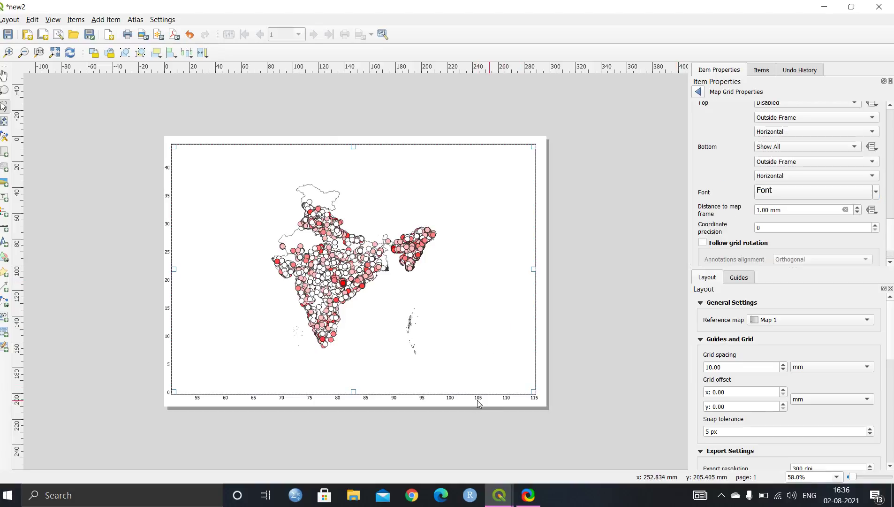
Step: Make the grid coordinate labels bold 18-point MS Shell Dlg 2, nudging the map slightly
left_click(765, 195)
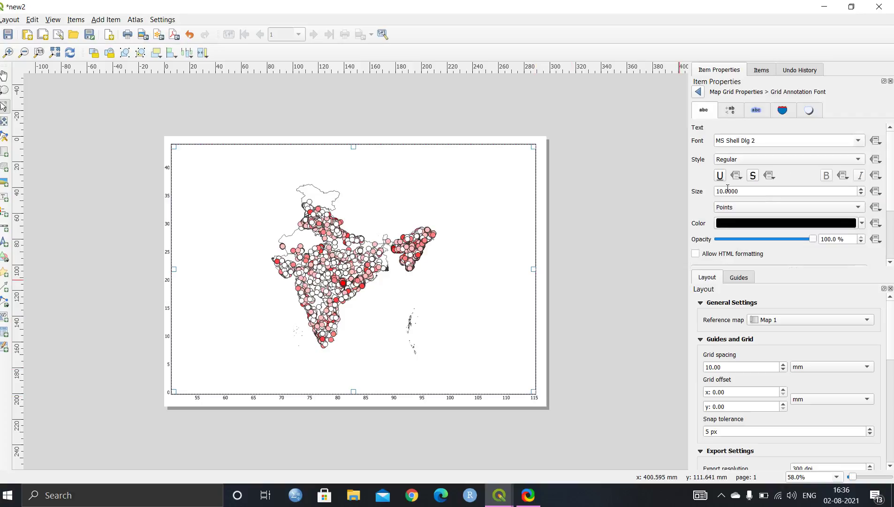
left_click(722, 192)
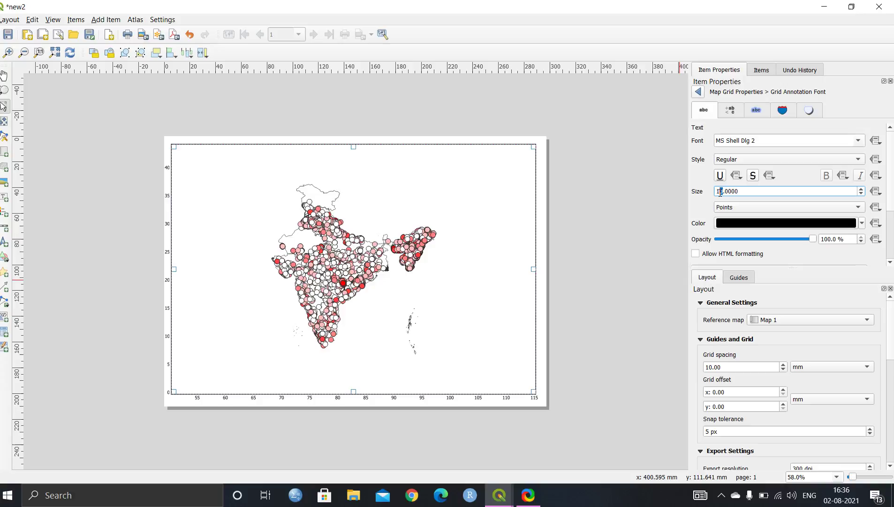
type("5")
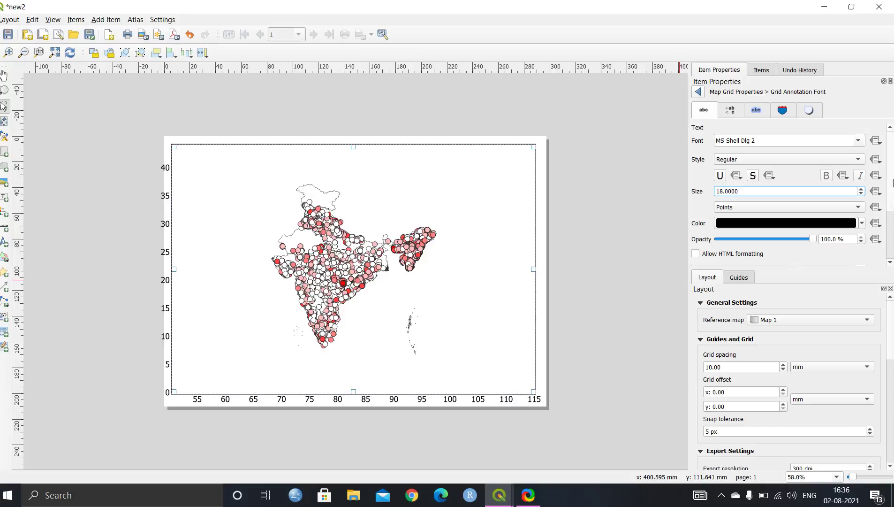
scroll(893, 188, "down", 1)
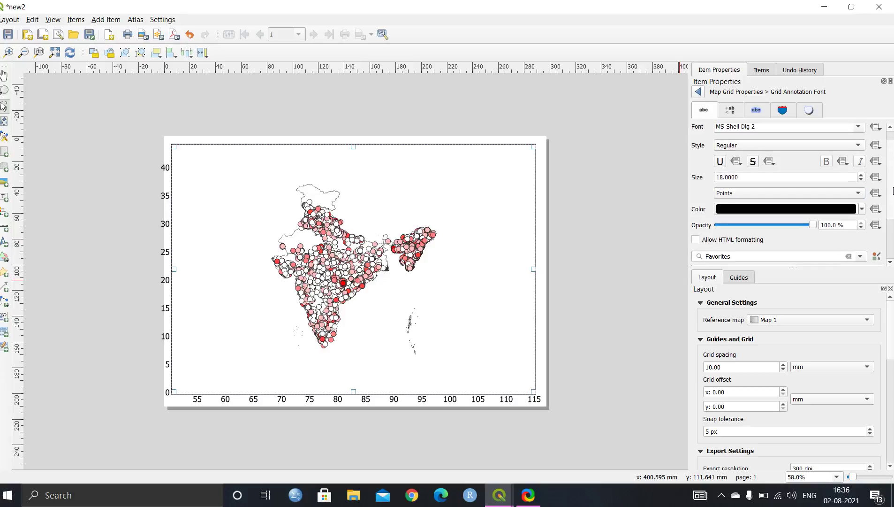
scroll(788, 188, "up", 1)
left_click(762, 159)
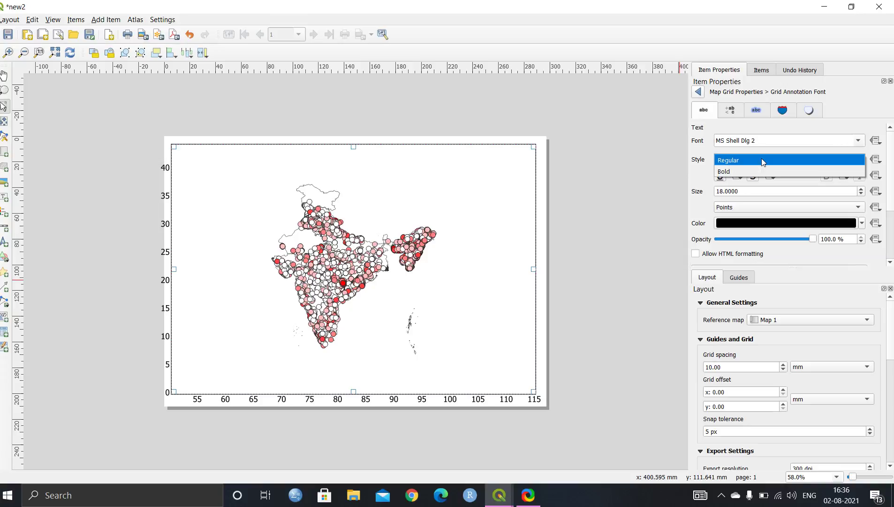
left_click(760, 170)
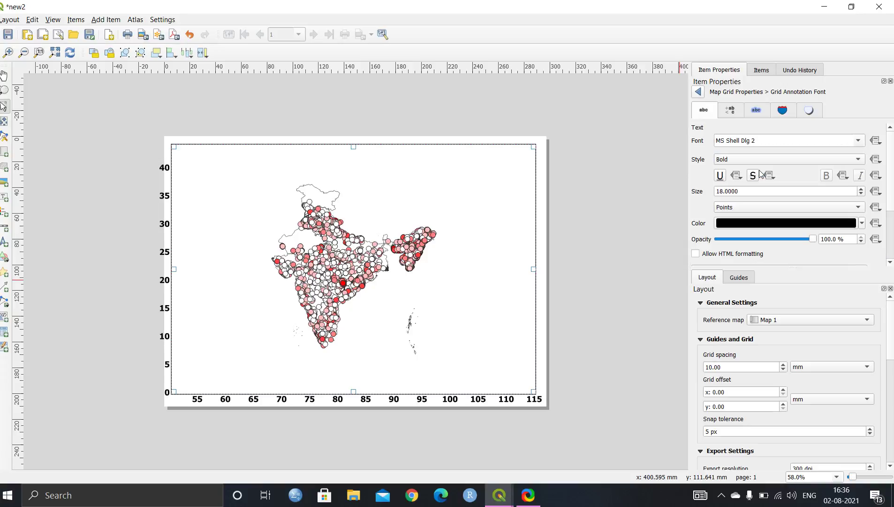
left_click_drag(465, 269, 473, 265)
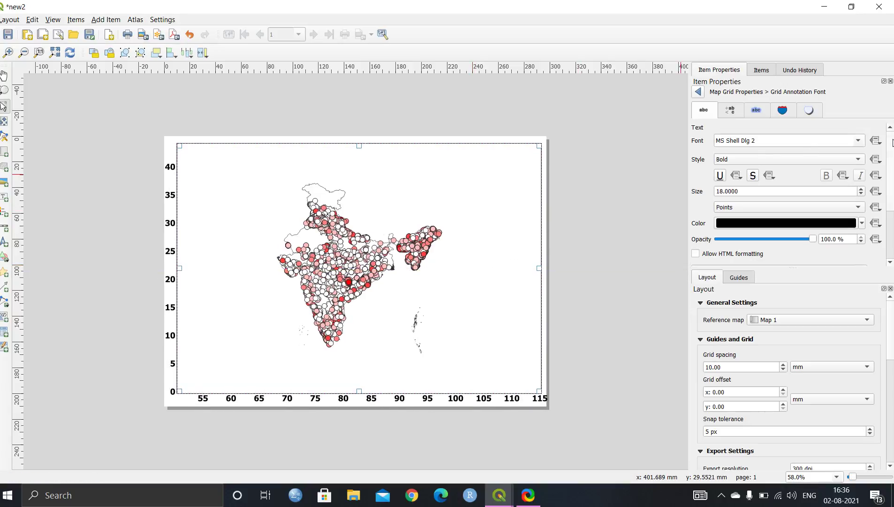
left_click(698, 91)
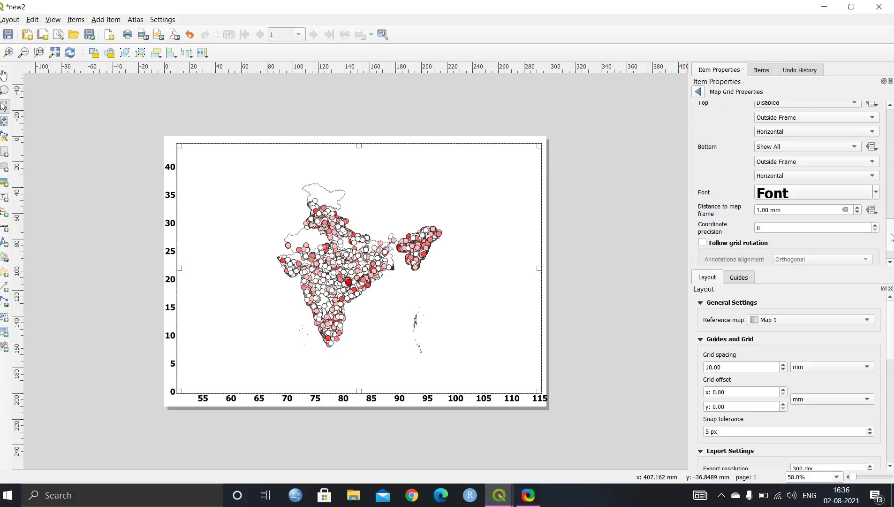
Step: Place a single-box 0–500–1,000 km scale bar in the map's lower-left corner
scroll(891, 237, "up", 2)
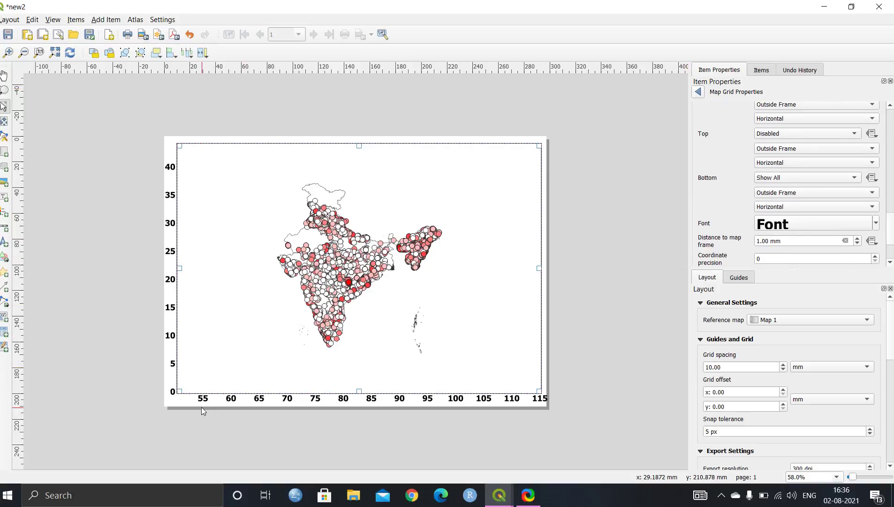
left_click(6, 229)
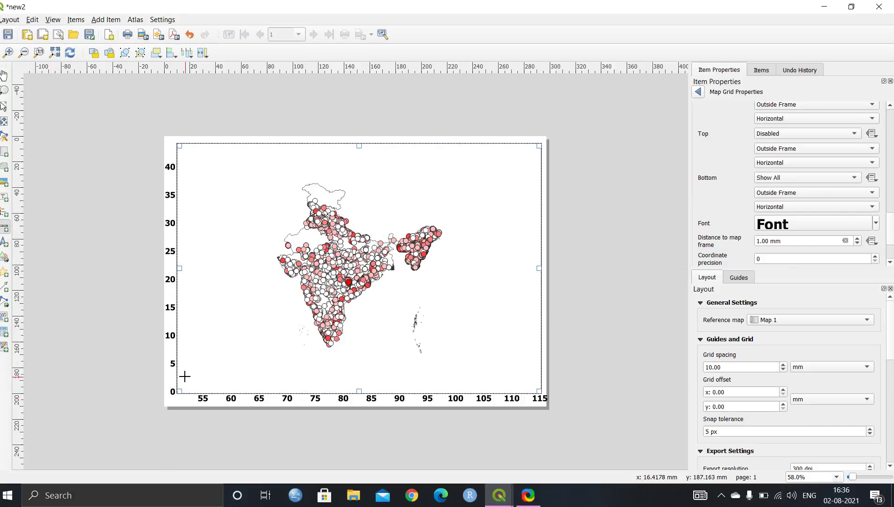
left_click_drag(184, 375, 303, 385)
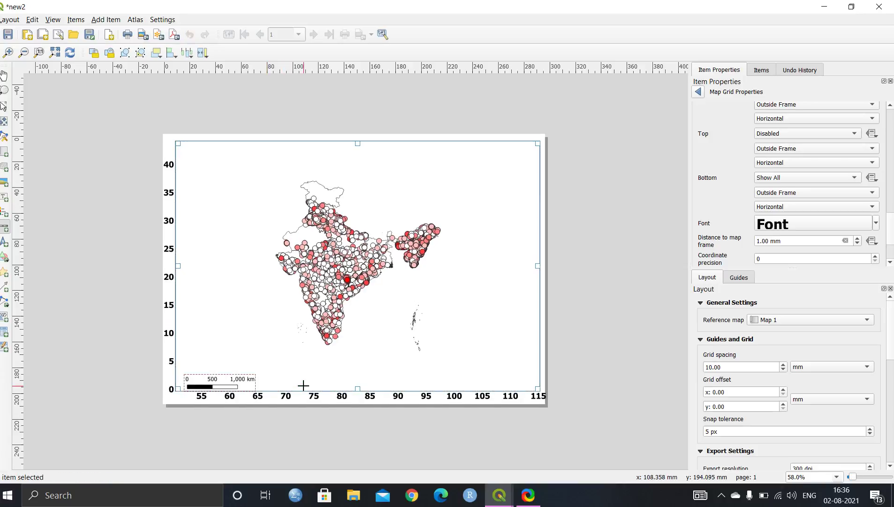
left_click_drag(233, 379, 234, 371)
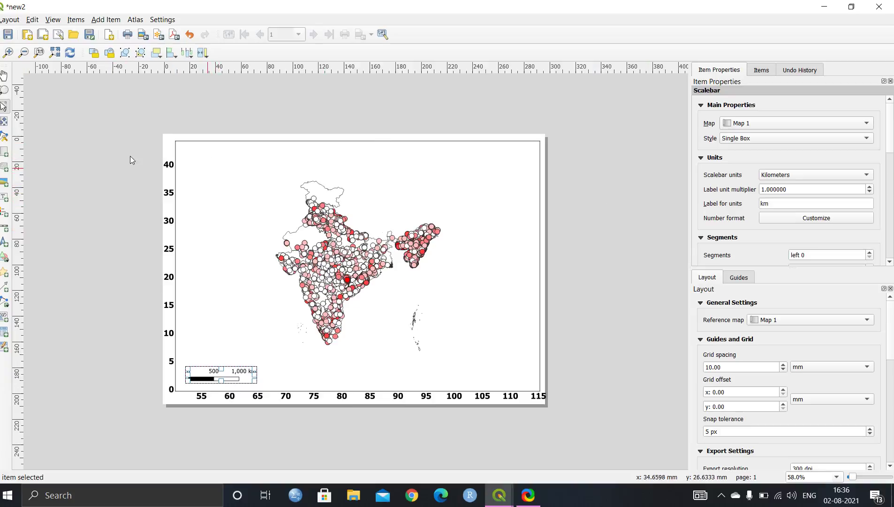
Step: Add a north arrow picture from the SVG arrows in the map's upper-left corner and enlarge it
left_click(5, 183)
left_click_drag(188, 165, 213, 177)
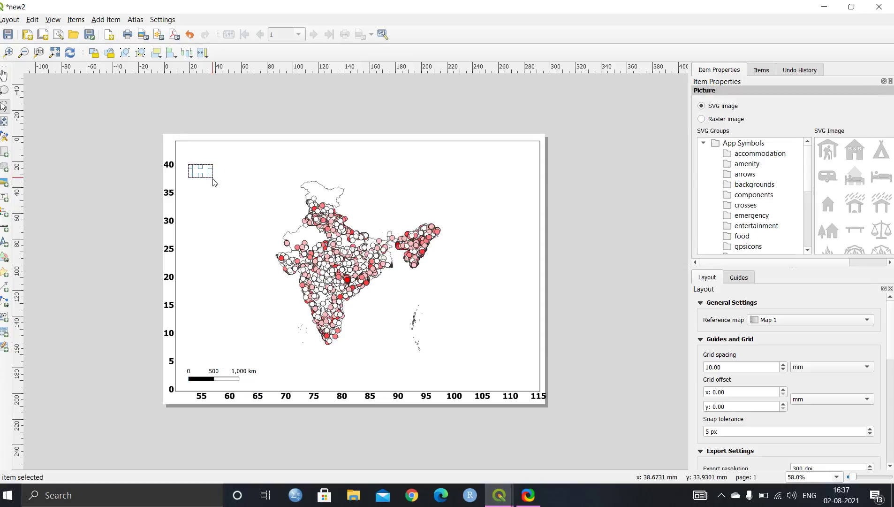
left_click(758, 174)
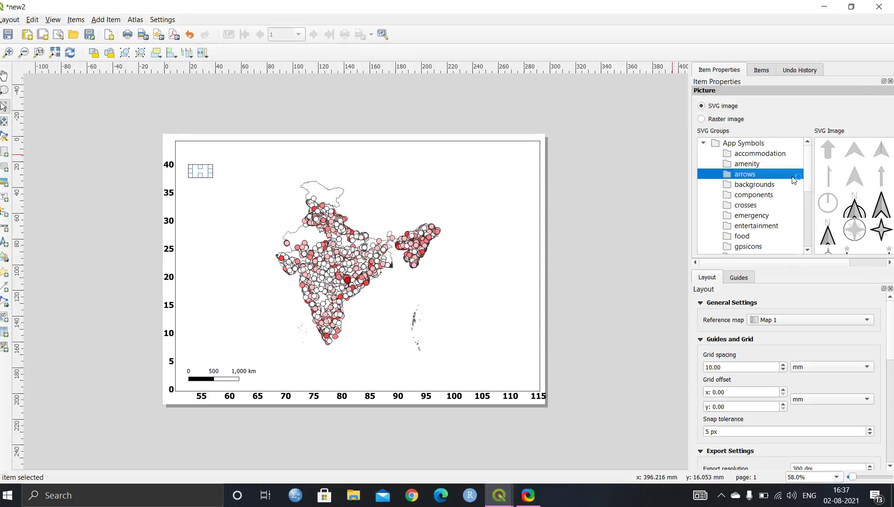
left_click(858, 211)
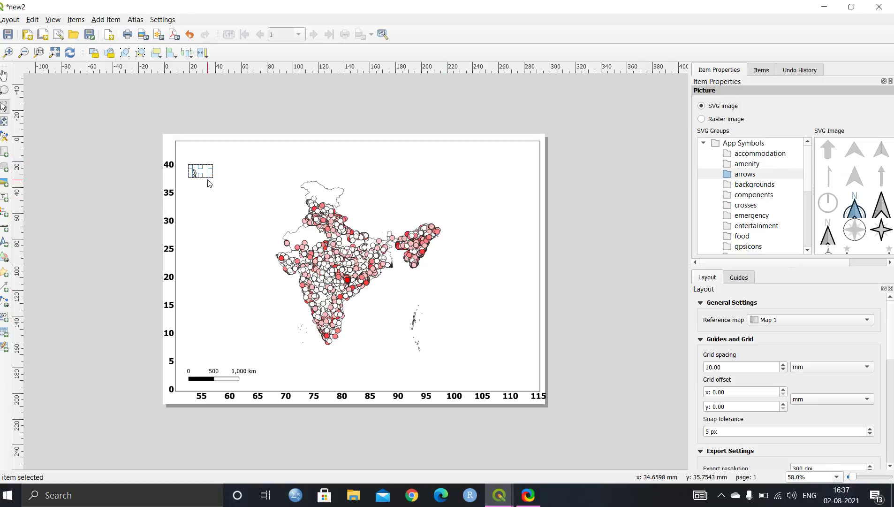
left_click_drag(211, 177, 226, 191)
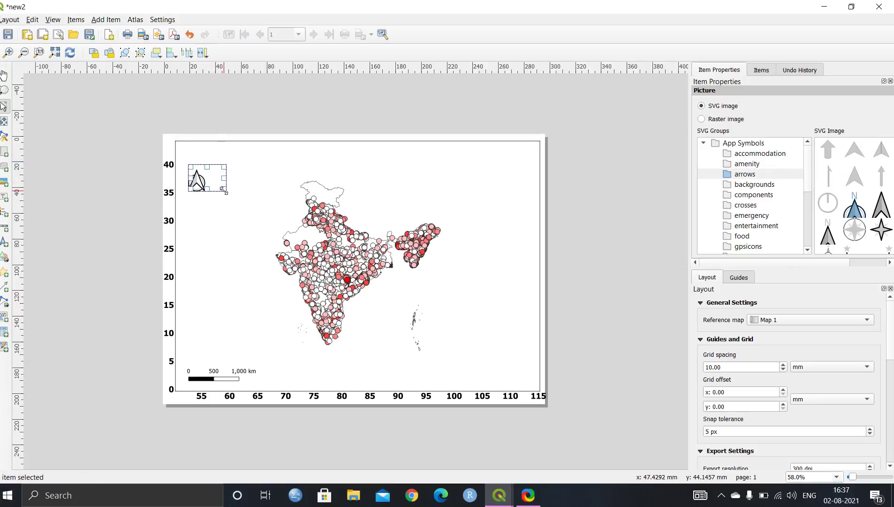
left_click(216, 194)
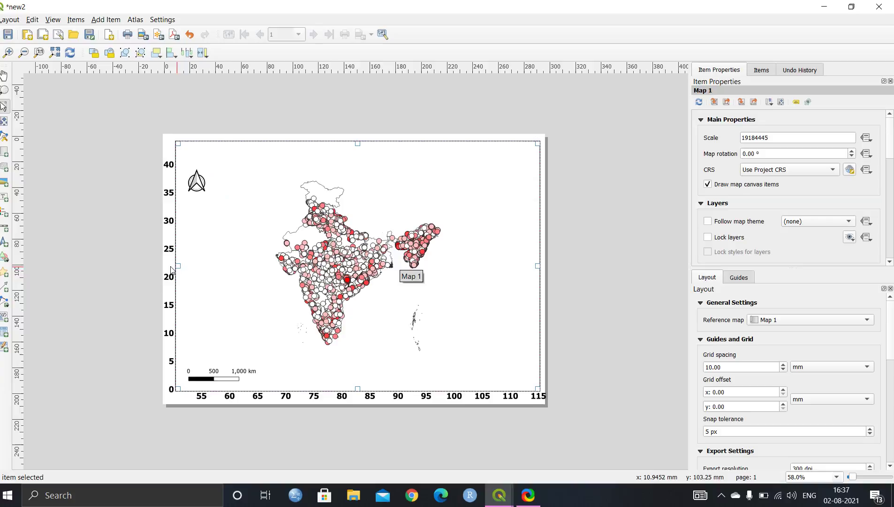
Step: Delete an accidental extra scale bar and draw a legend of Fire classes above the scale bar
left_click(3, 229)
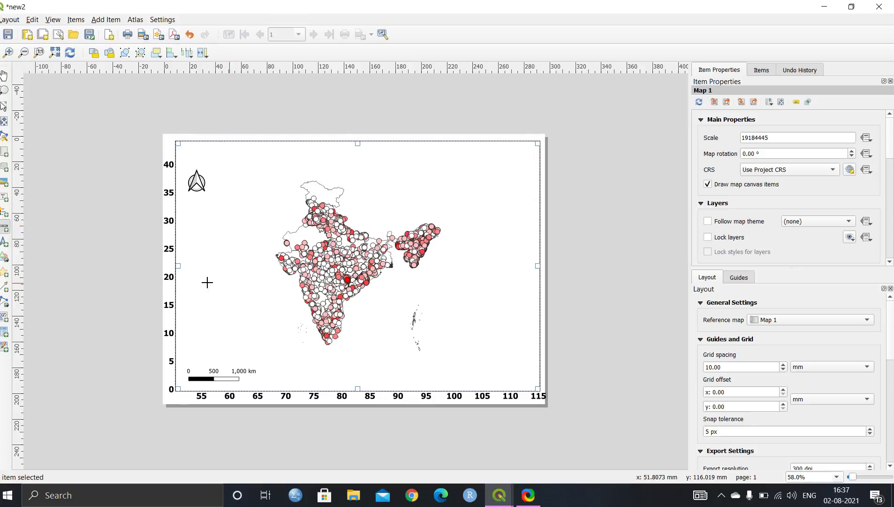
left_click_drag(196, 278, 252, 357)
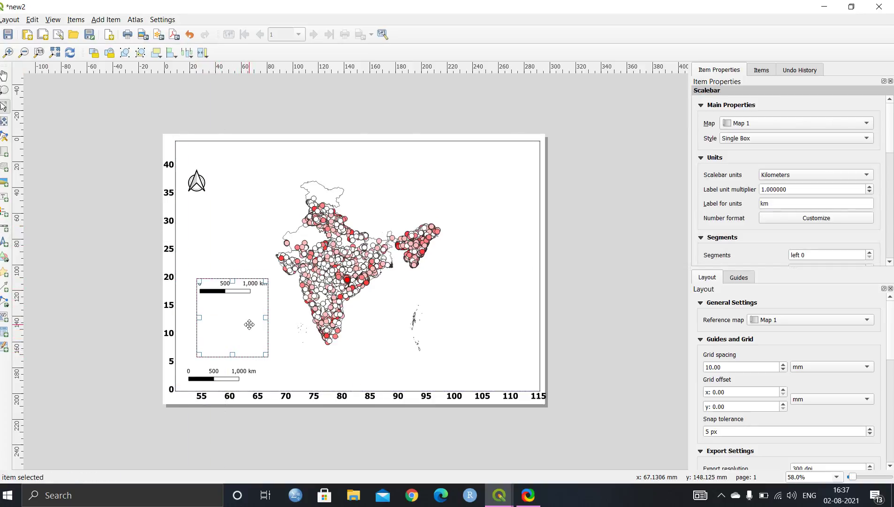
key("Delete")
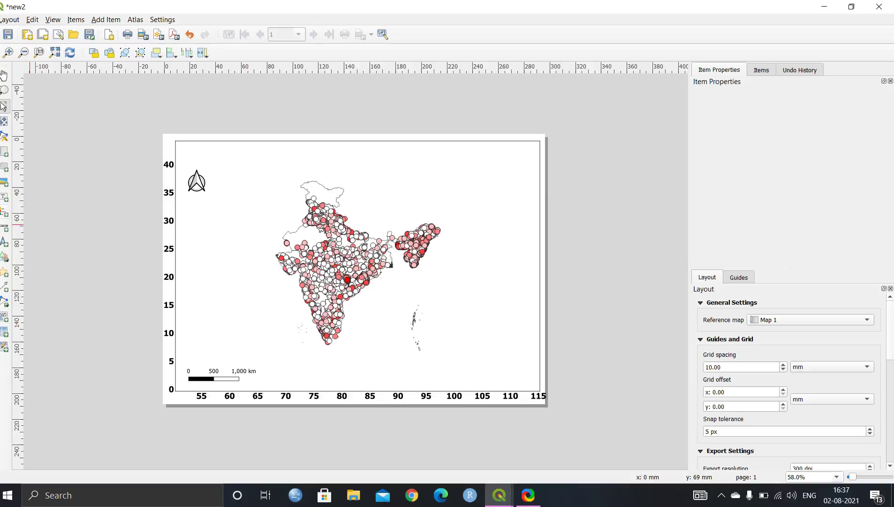
left_click(4, 215)
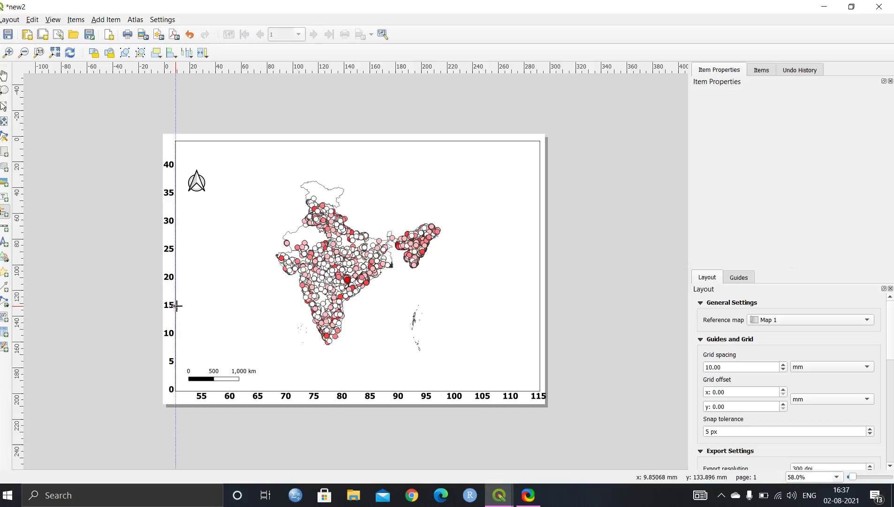
left_click_drag(188, 282, 261, 358)
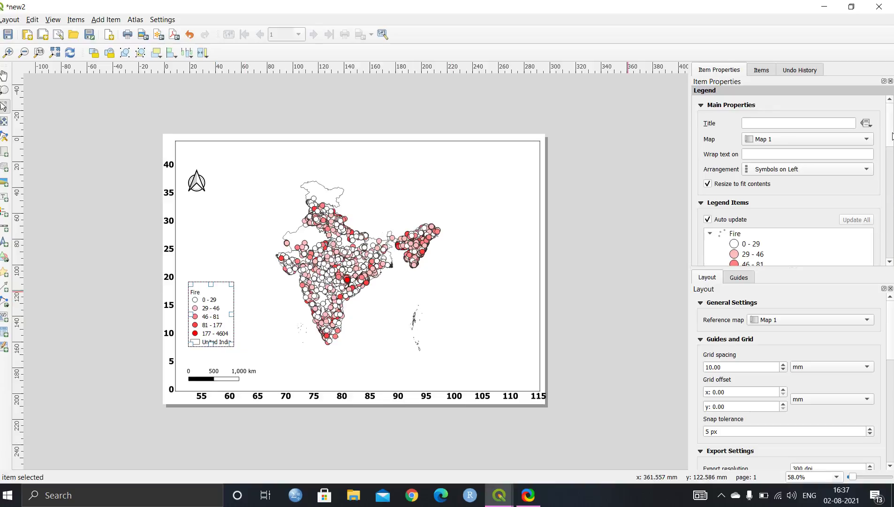
Step: Make the legend's subgroup font for the Fire heading bold at size 18
scroll(892, 136, "down", 2)
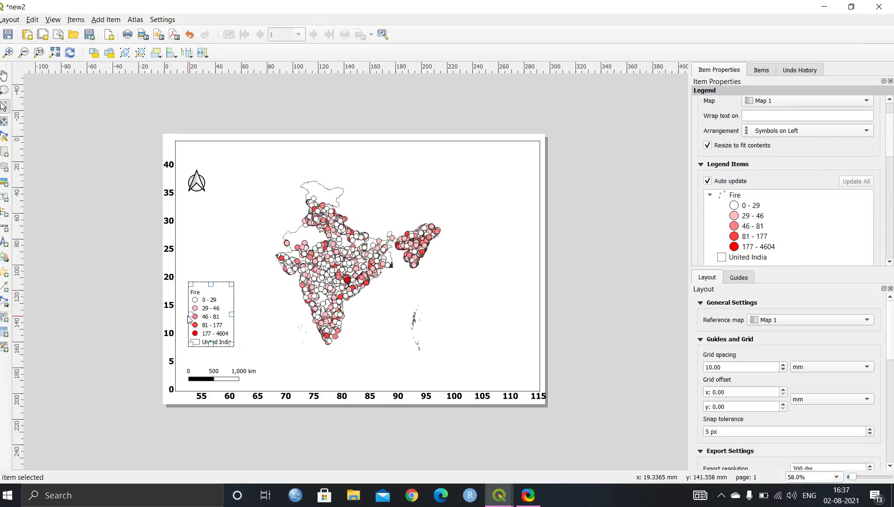
left_click_drag(890, 116, 891, 128)
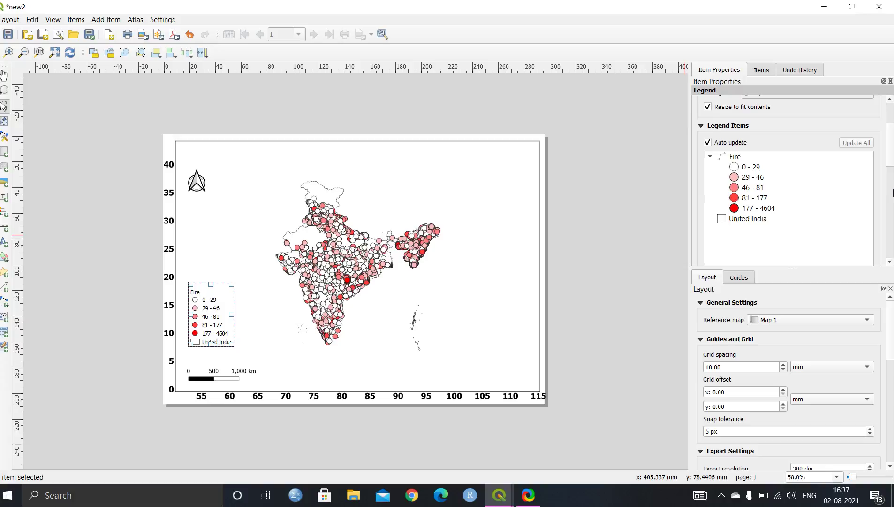
scroll(892, 194, "down", 5)
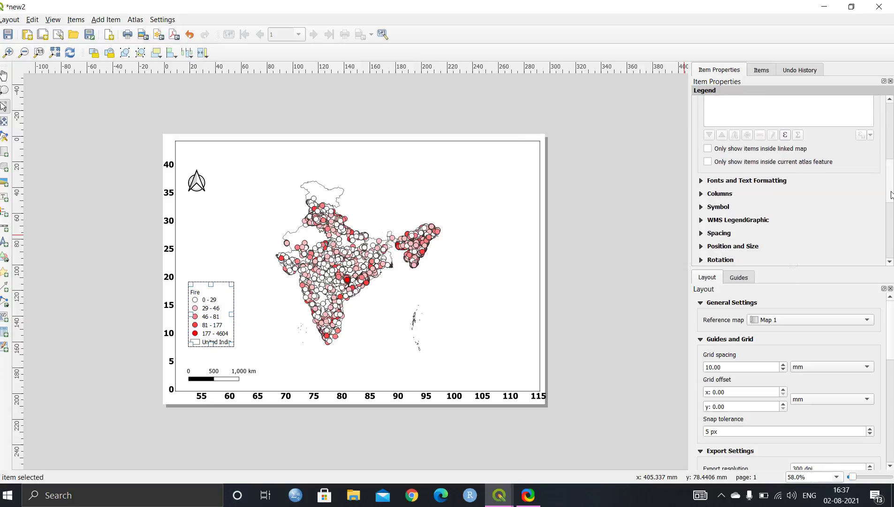
scroll(892, 194, "down", 1)
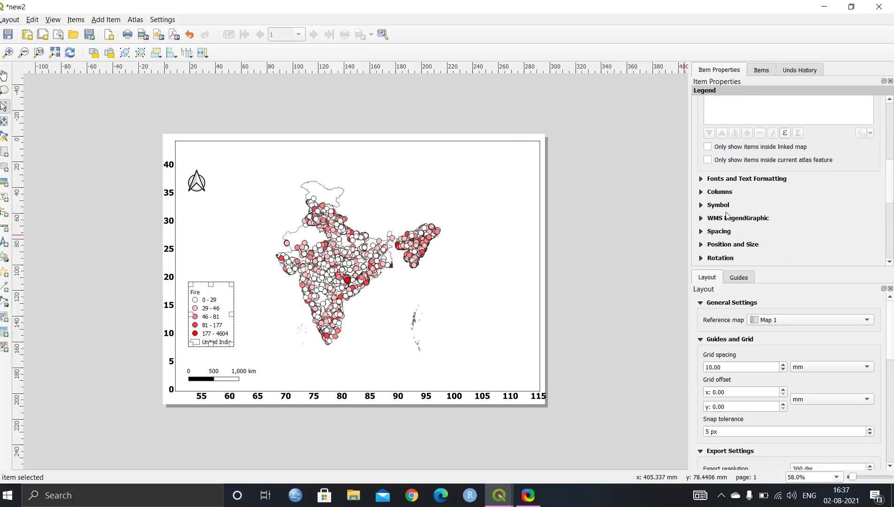
left_click(731, 180)
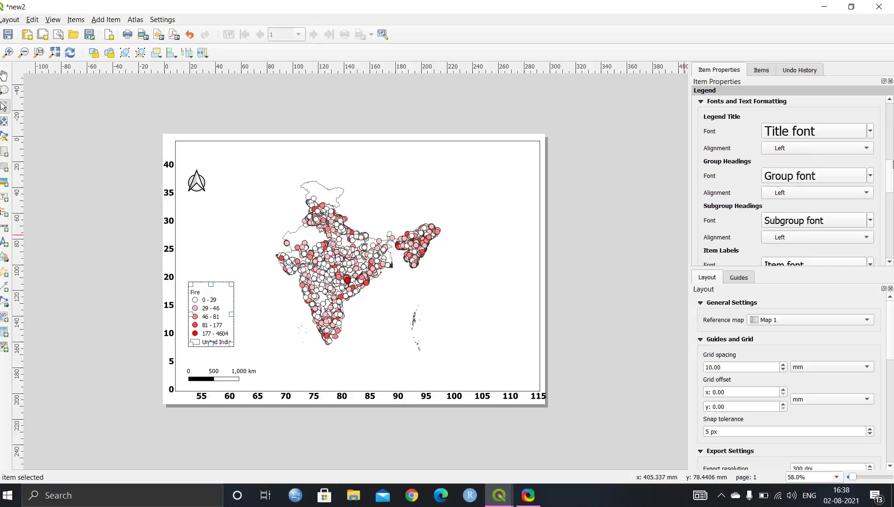
scroll(893, 176, "down", 3)
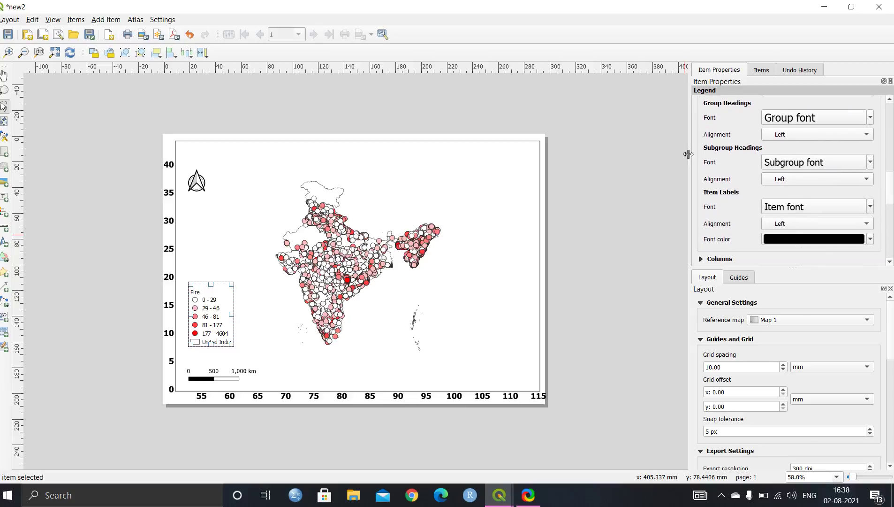
left_click(782, 159)
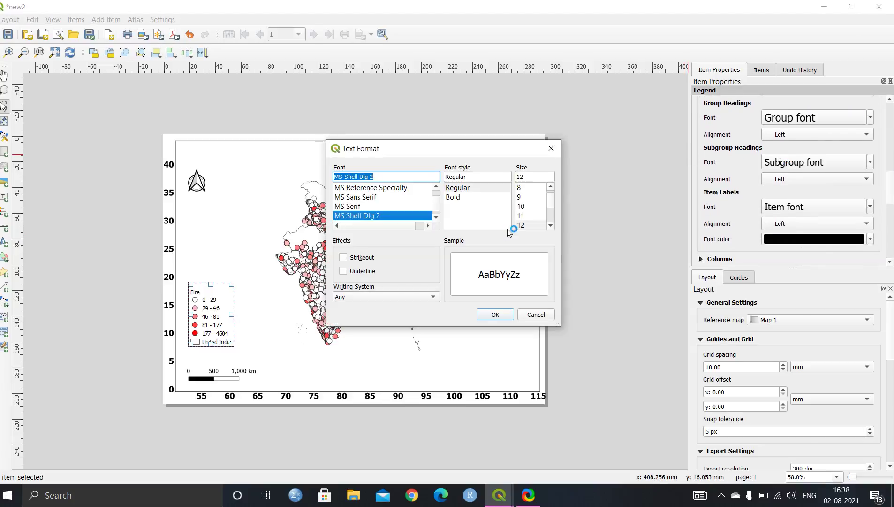
left_click(458, 198)
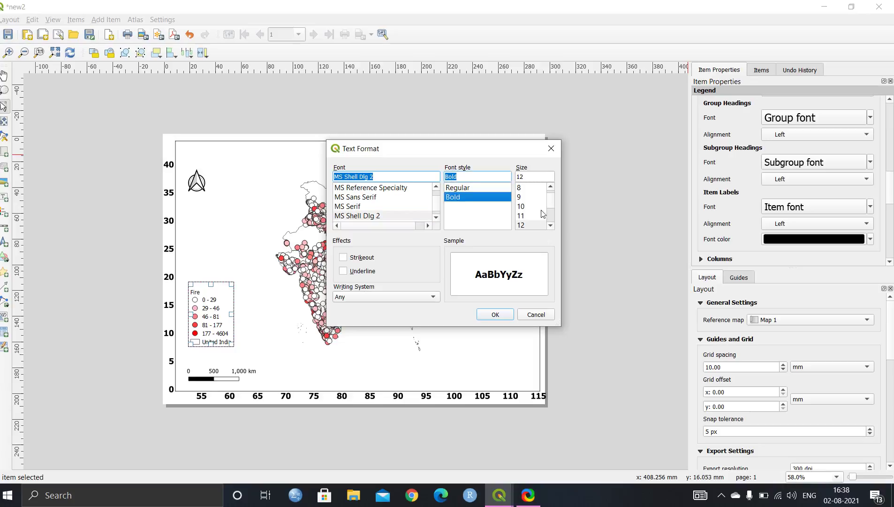
left_click(530, 224)
left_click(550, 226)
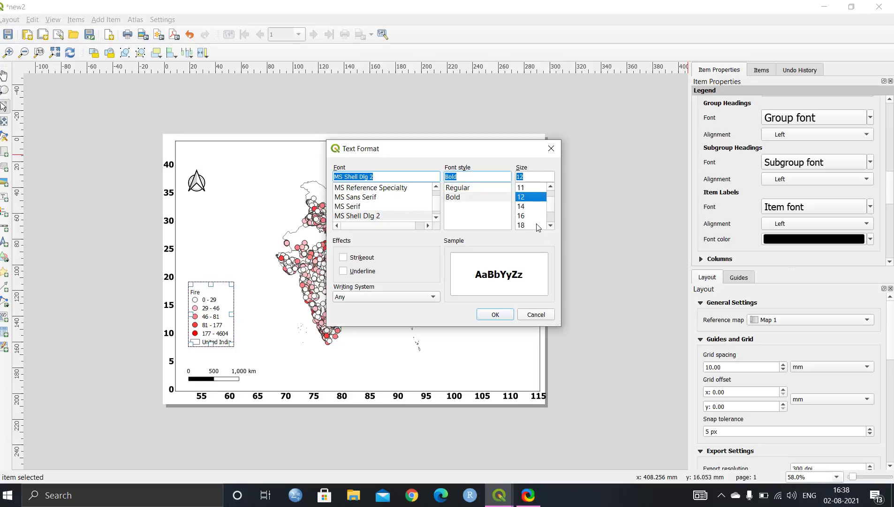
left_click(531, 225)
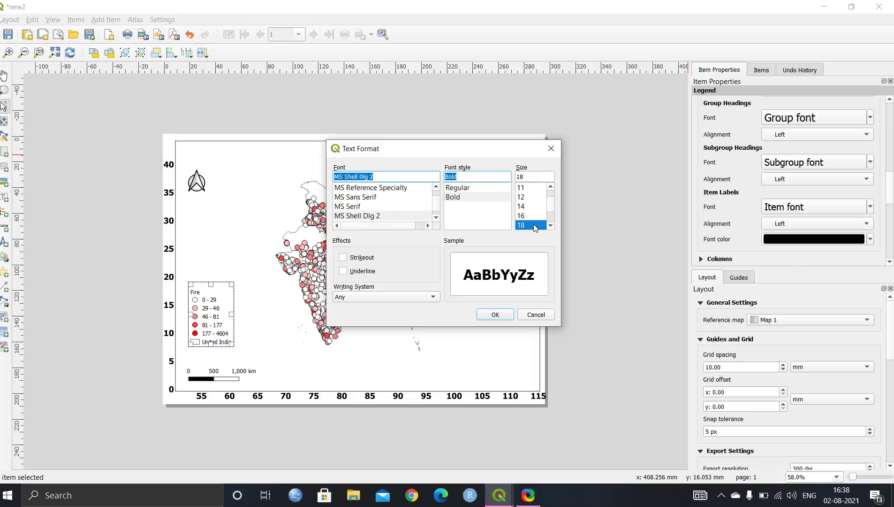
left_click(496, 314)
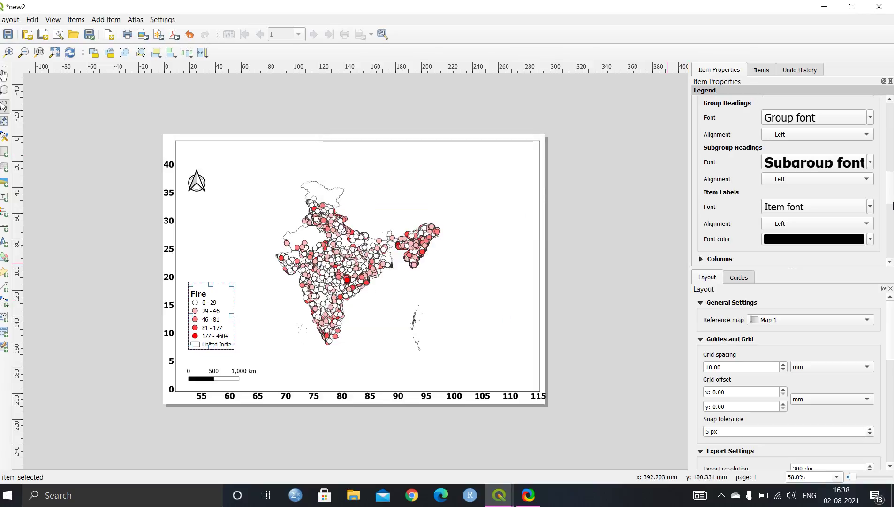
Step: Make the legend's item label font bold at size 18
scroll(778, 177, "down", 3)
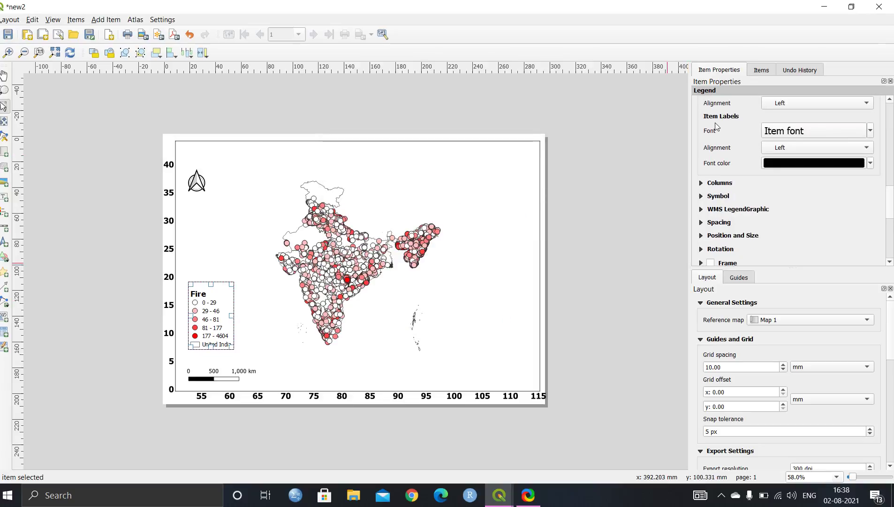
left_click(771, 129)
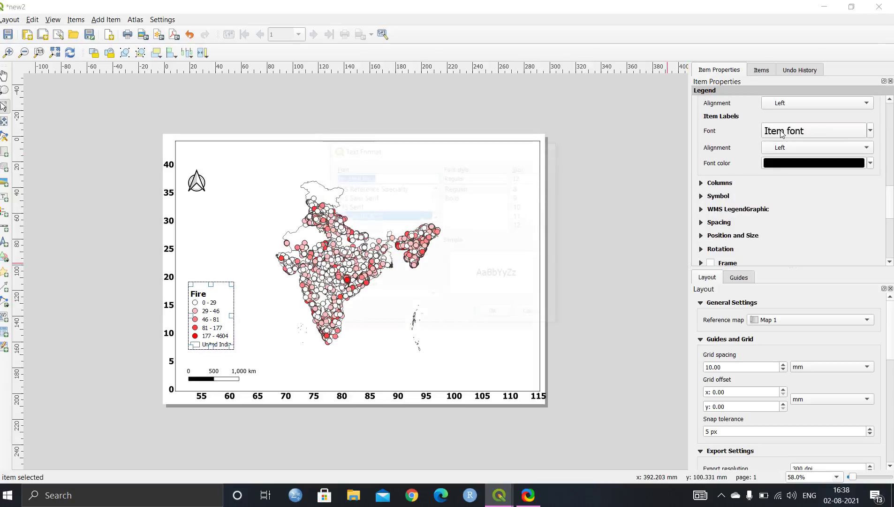
left_click(474, 197)
left_click(521, 225)
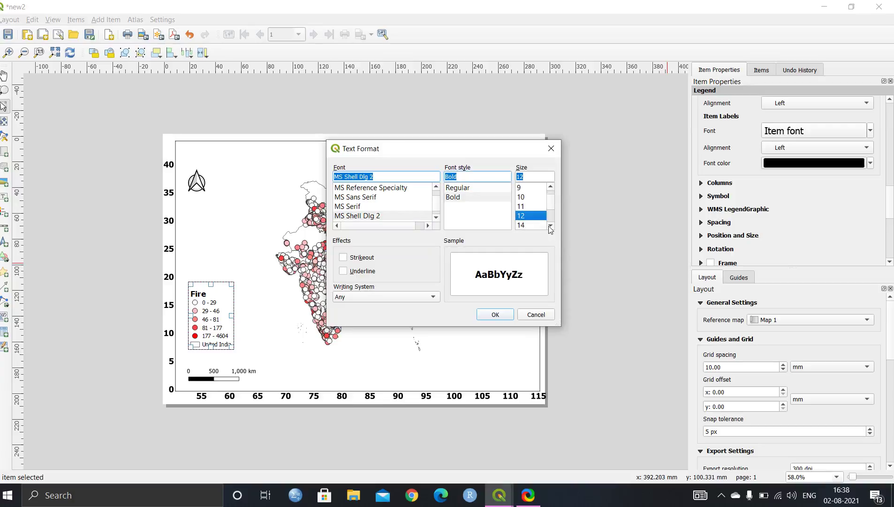
scroll(527, 220, "down", 1)
left_click(522, 226)
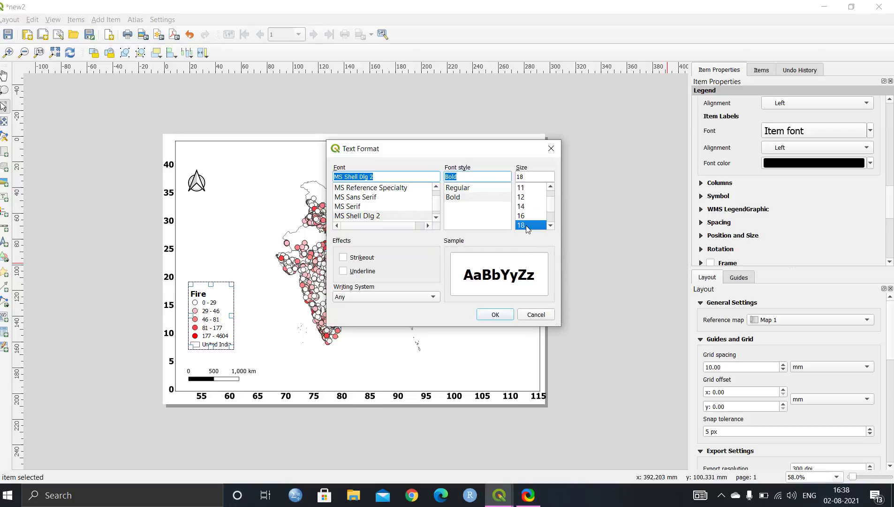
left_click(495, 314)
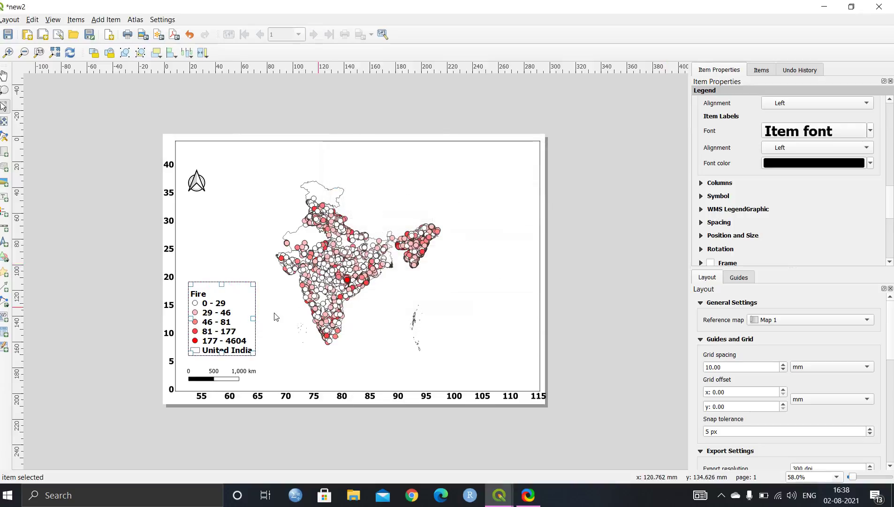
Step: Nudge the legend slightly upward above the scale bar, then reselect the map item
left_click(261, 339)
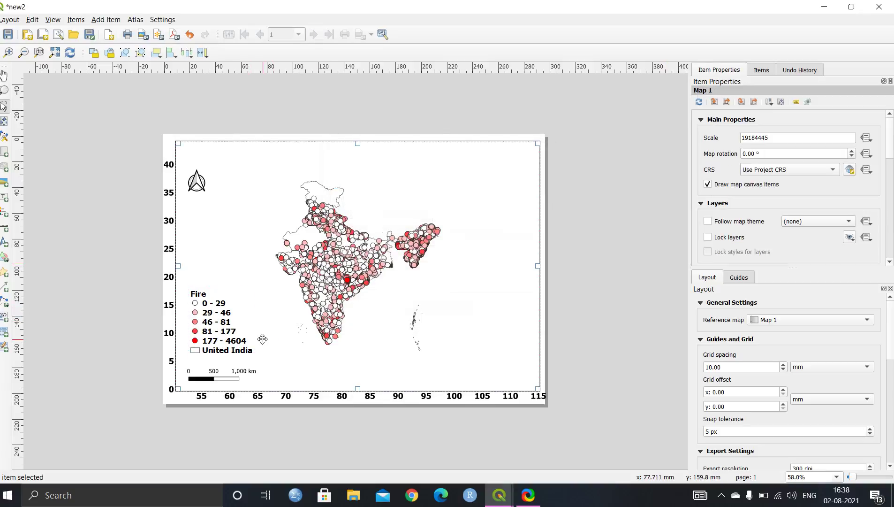
left_click(227, 315)
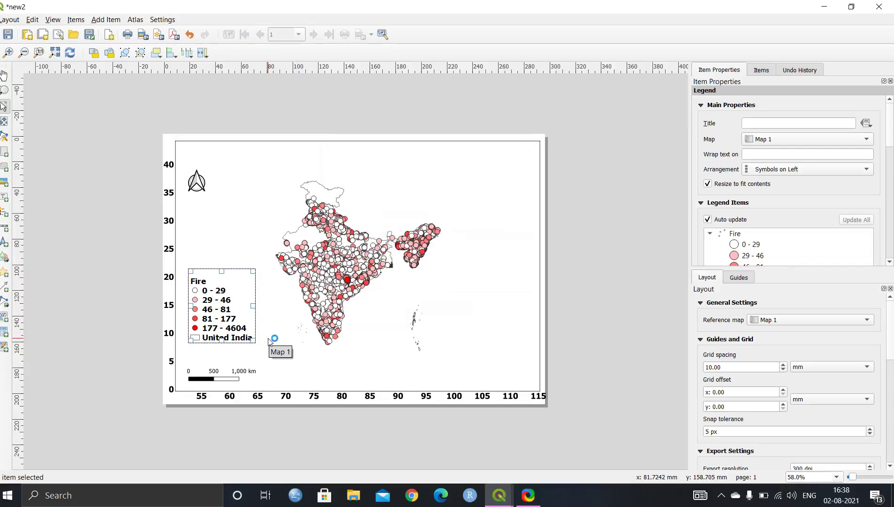
left_click(284, 338)
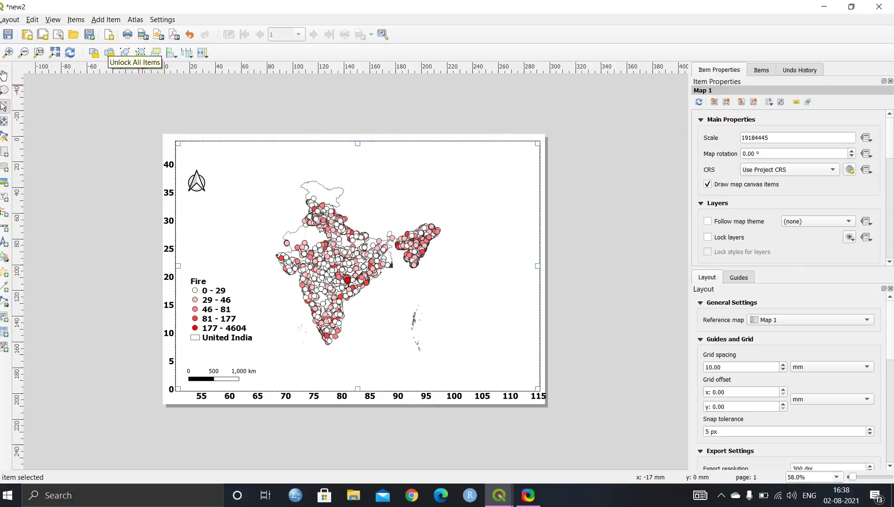
left_click(8, 22)
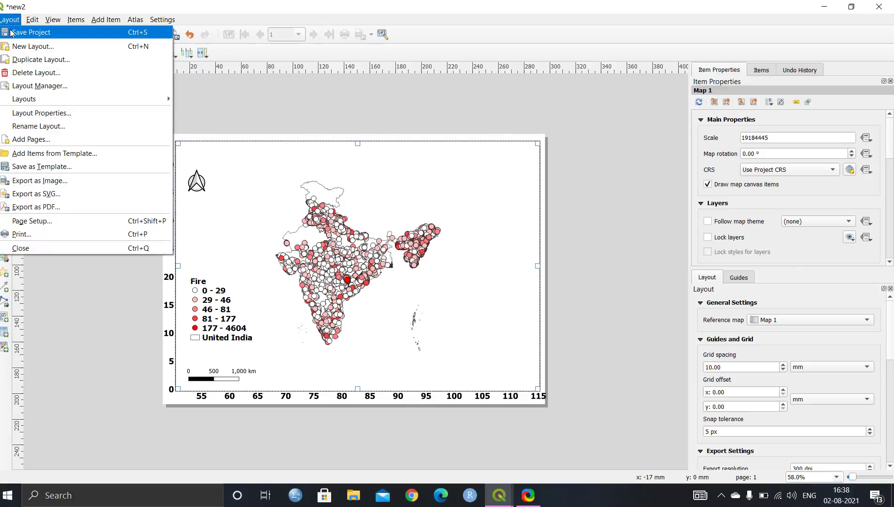
left_click(49, 182)
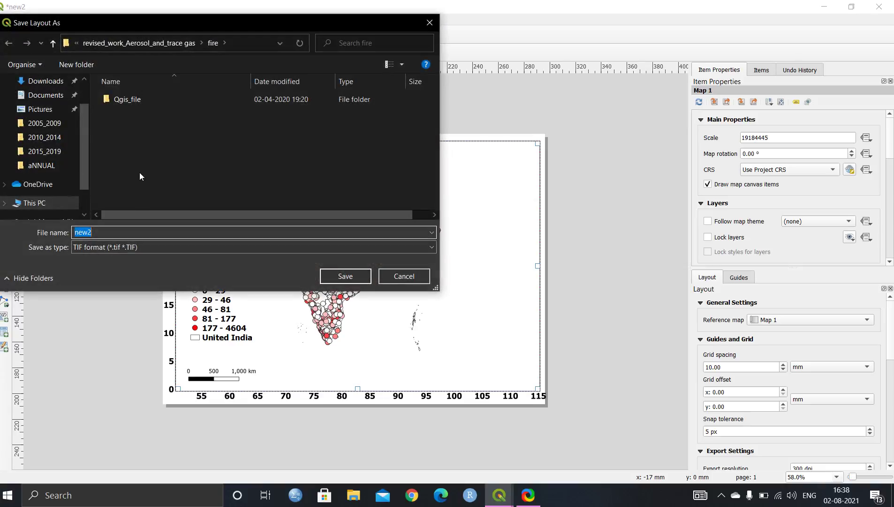
left_click(156, 249)
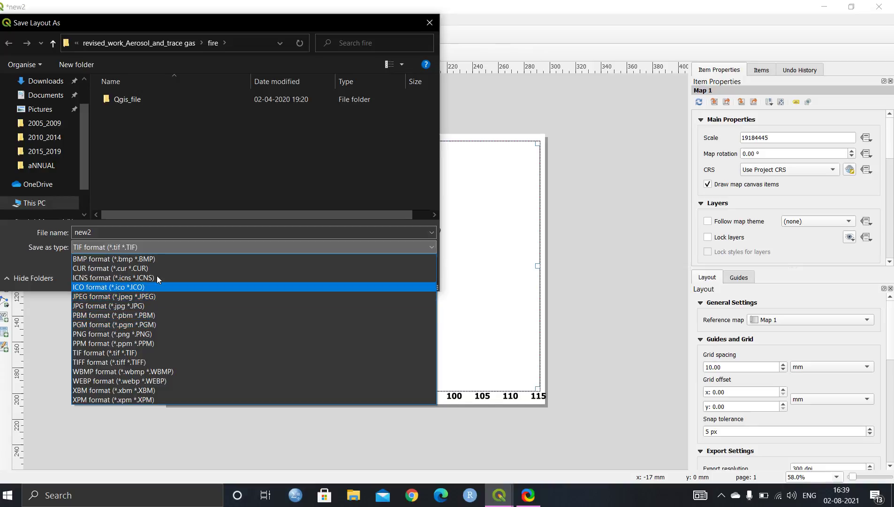
left_click(160, 231)
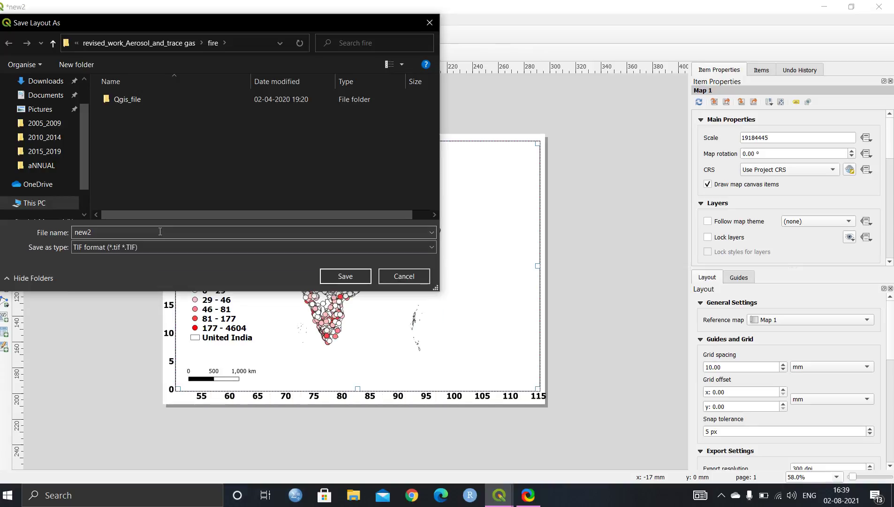
left_click(341, 278)
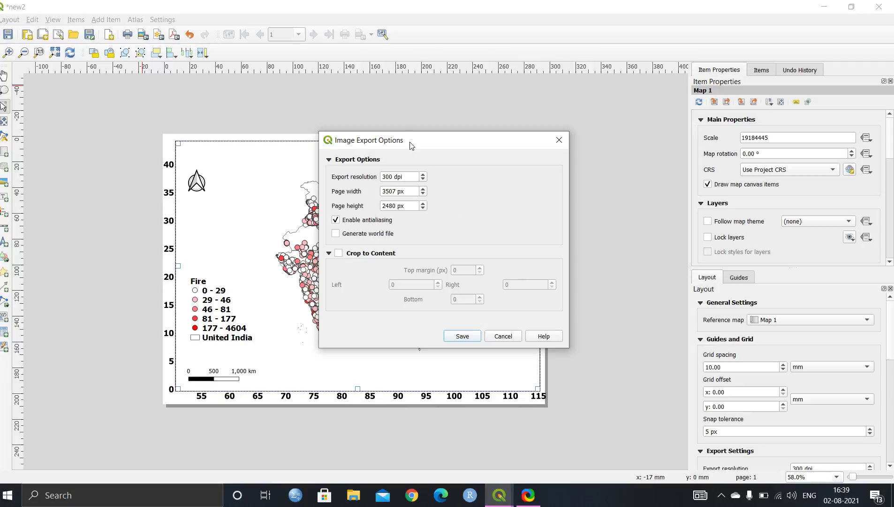
left_click_drag(410, 143, 404, 106)
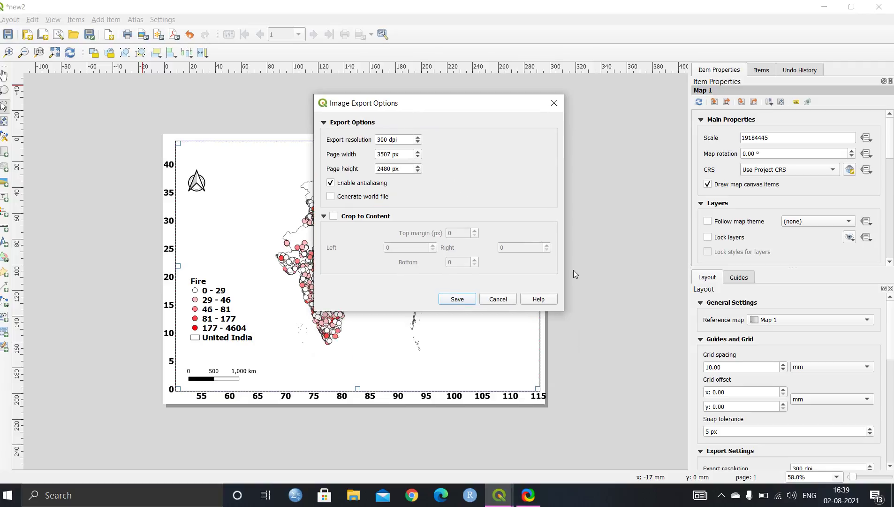
Step: Restart the image export, saving to the Desktop as new2 in TIFF format
left_click(499, 298)
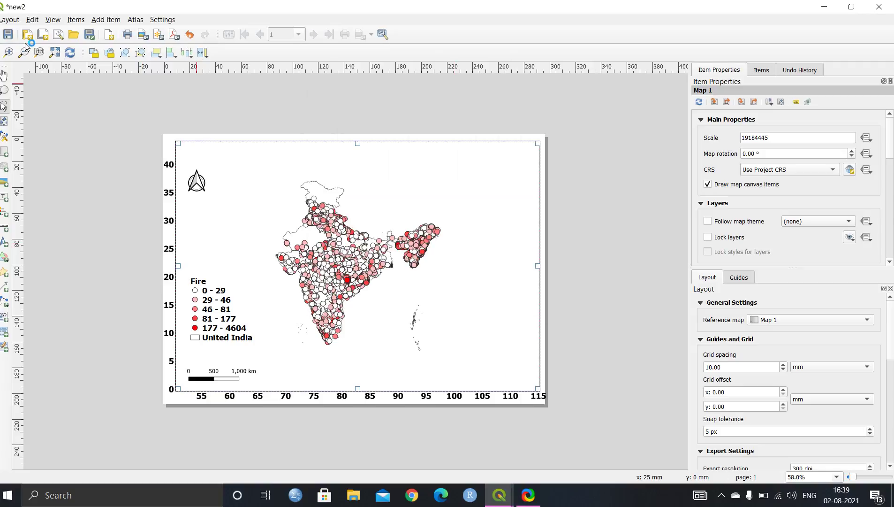
left_click(4, 19)
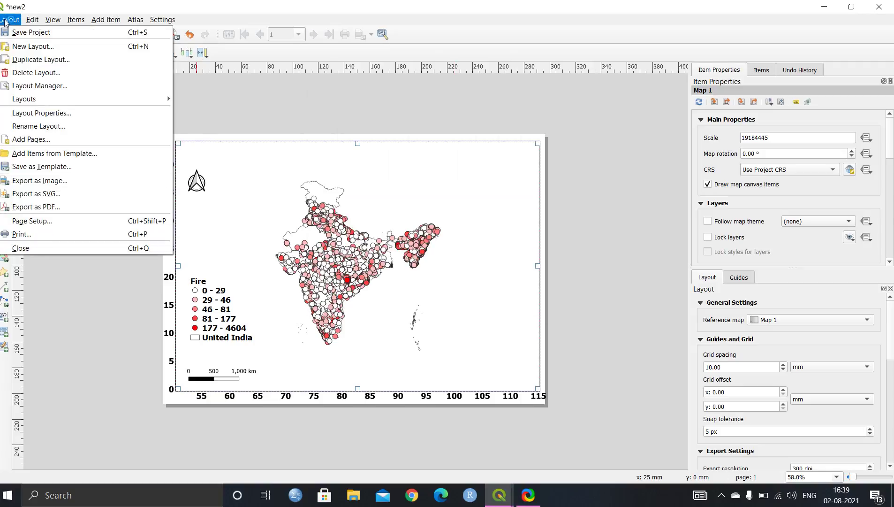
left_click(53, 181)
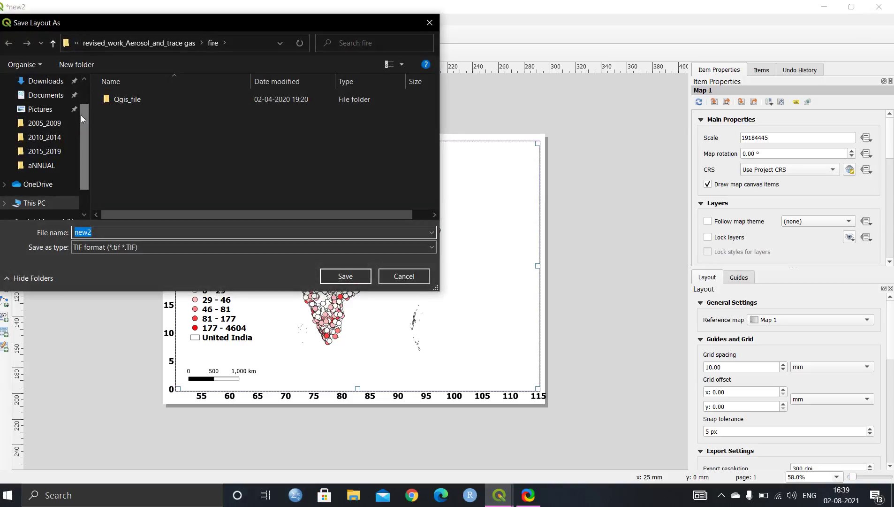
scroll(82, 90, "up", 1)
left_click(63, 104)
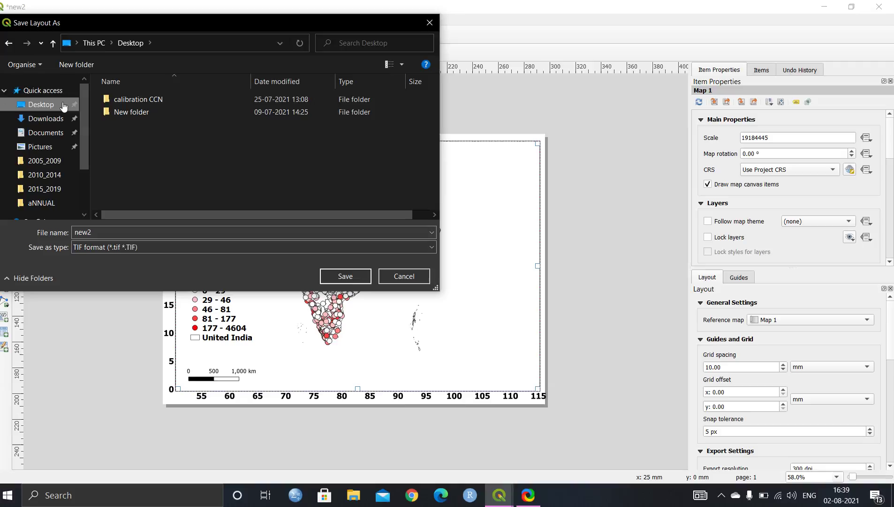
double_click(127, 236)
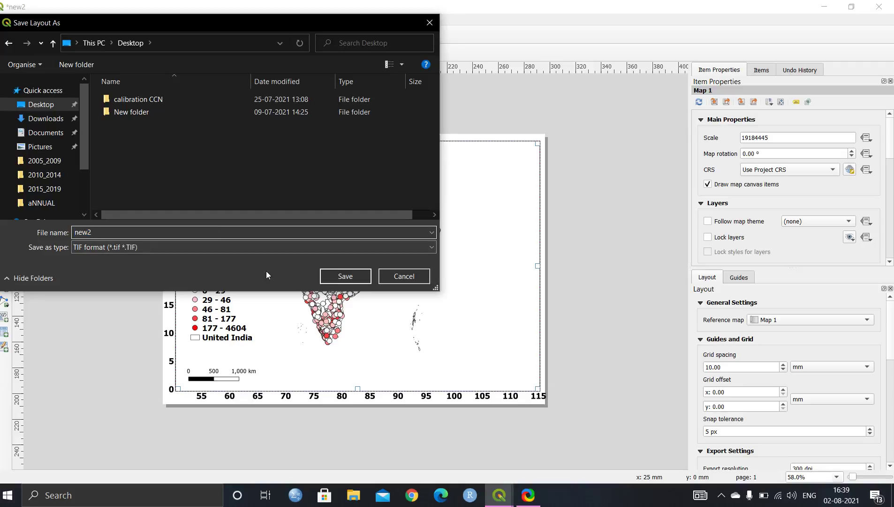
left_click(345, 277)
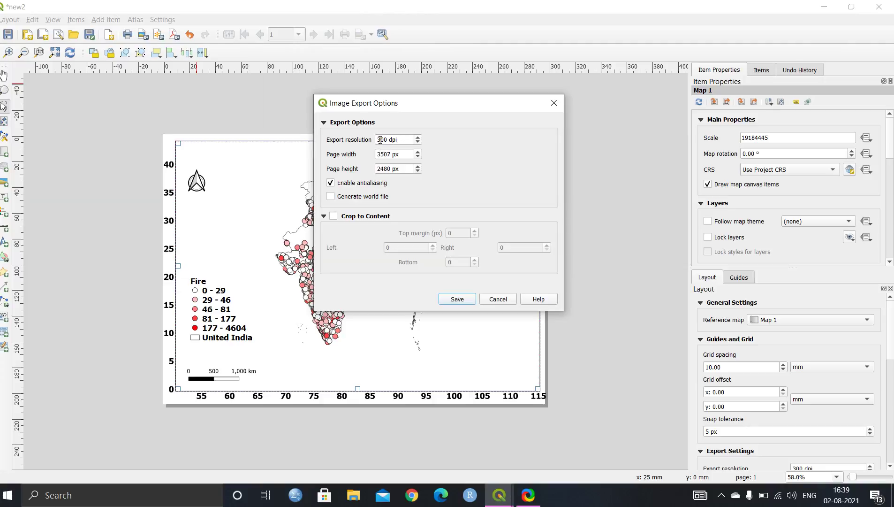
Step: Set the export resolution to 500 dpi, export, and minimize the layout window
left_click_drag(379, 140, 377, 140)
type("5")
left_click(458, 299)
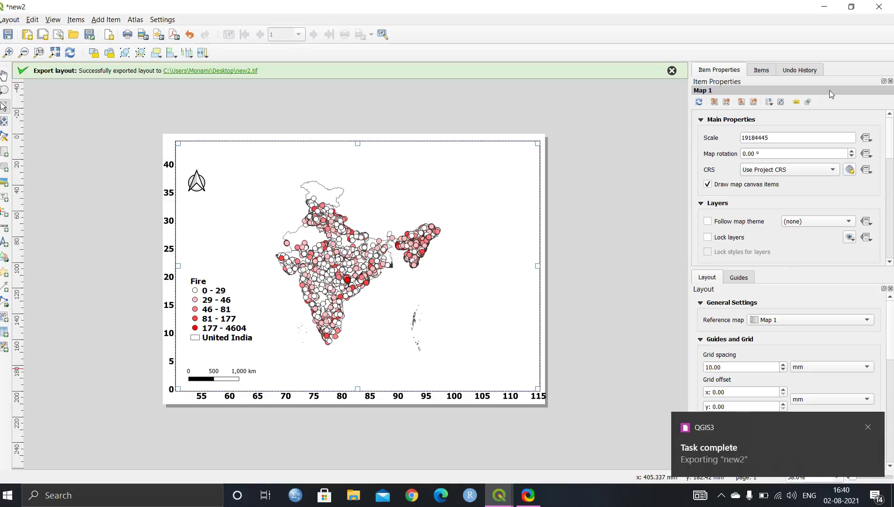
left_click(826, 5)
Step: Reveal the desktop, open the exported new2 image in Photo Viewer, then close it
left_click(826, 5)
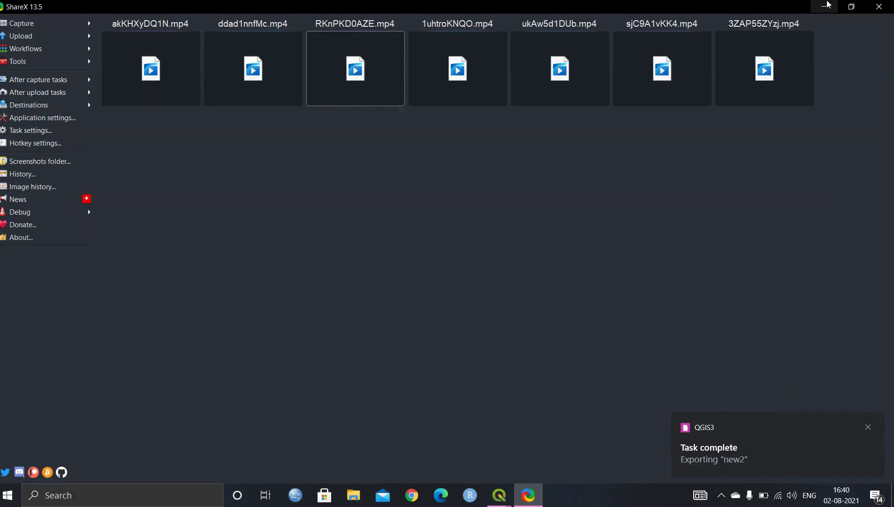
left_click(827, 5)
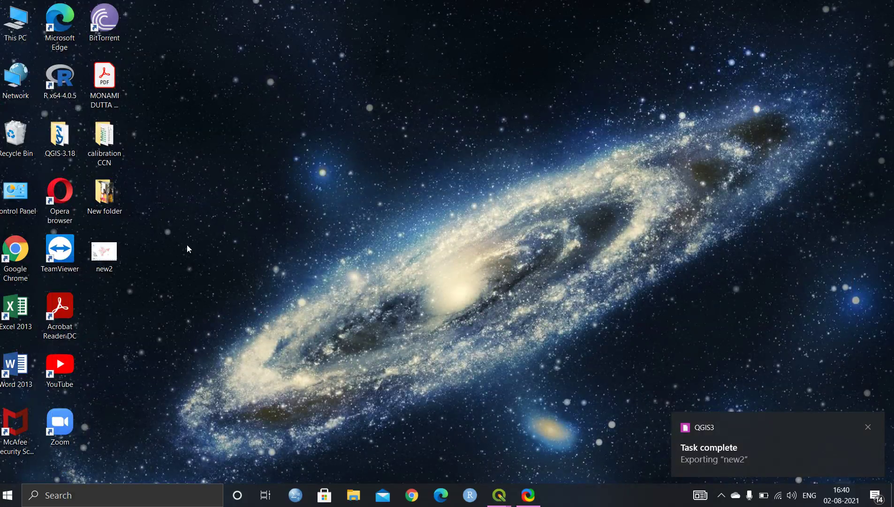
double_click(107, 271)
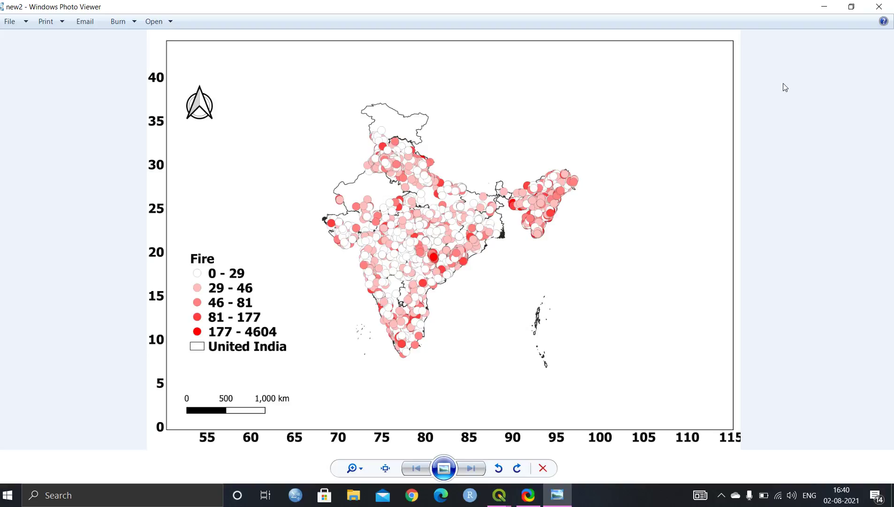
left_click(890, 4)
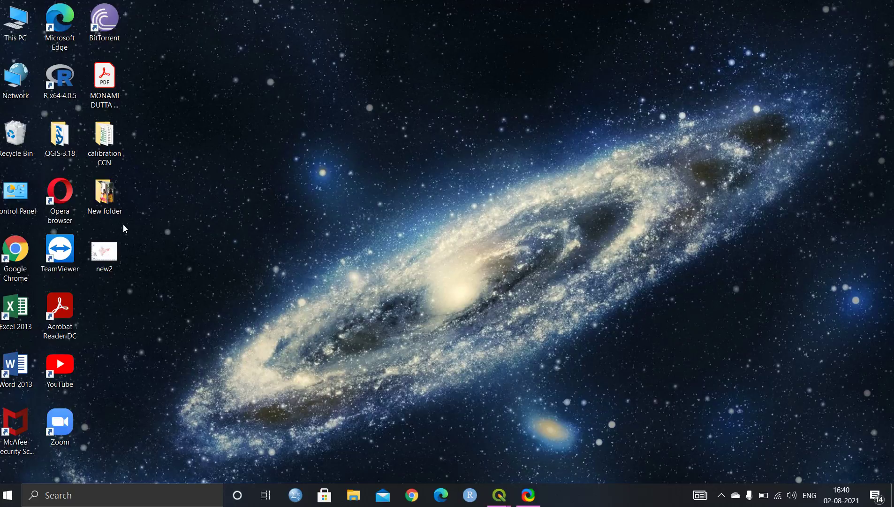
right_click(106, 256)
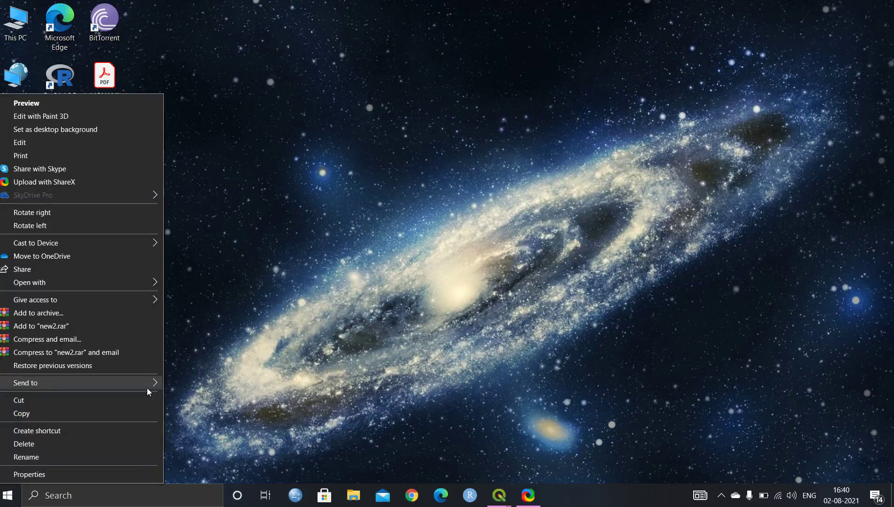
left_click(113, 474)
left_click_drag(214, 200, 248, 144)
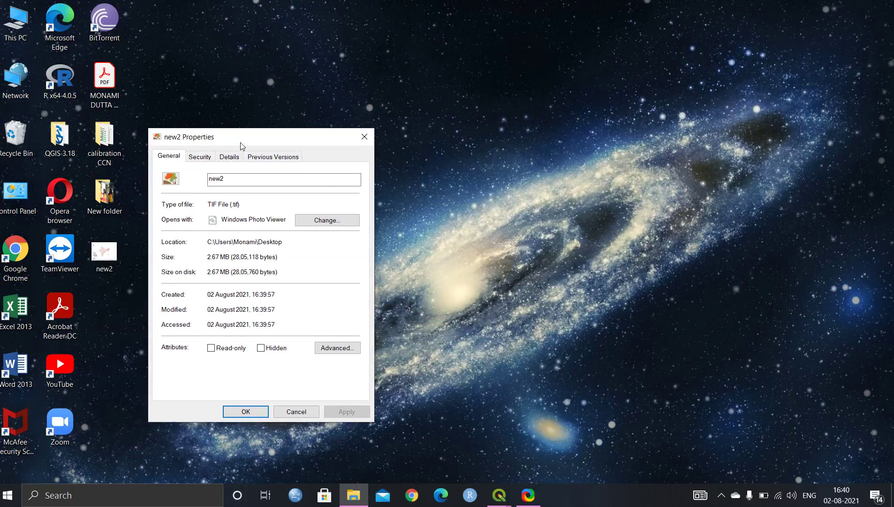
left_click(211, 159)
left_click(229, 157)
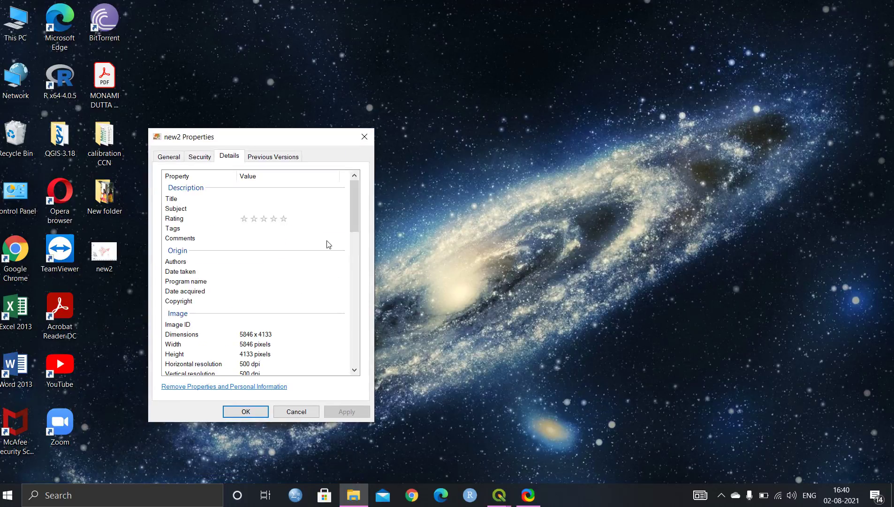
left_click_drag(354, 201, 354, 221)
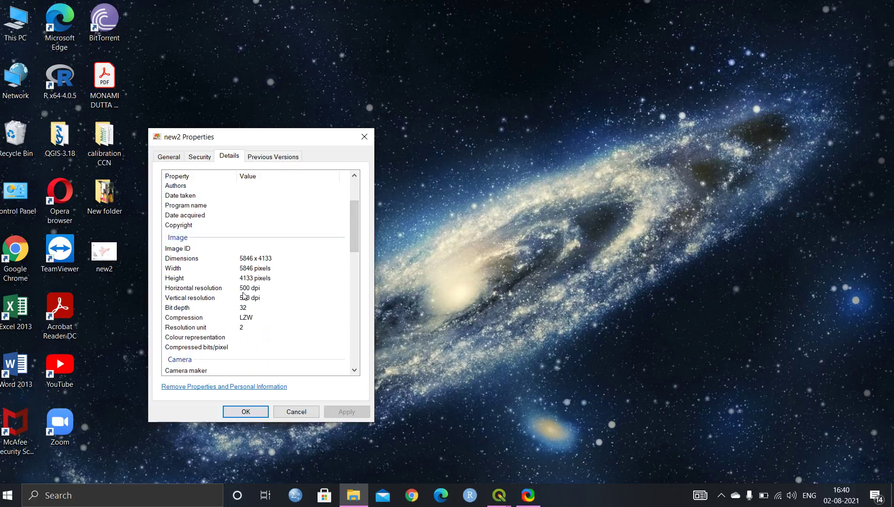
Step: Close the file properties and move between the main QGIS window and new2 layout
left_click(364, 137)
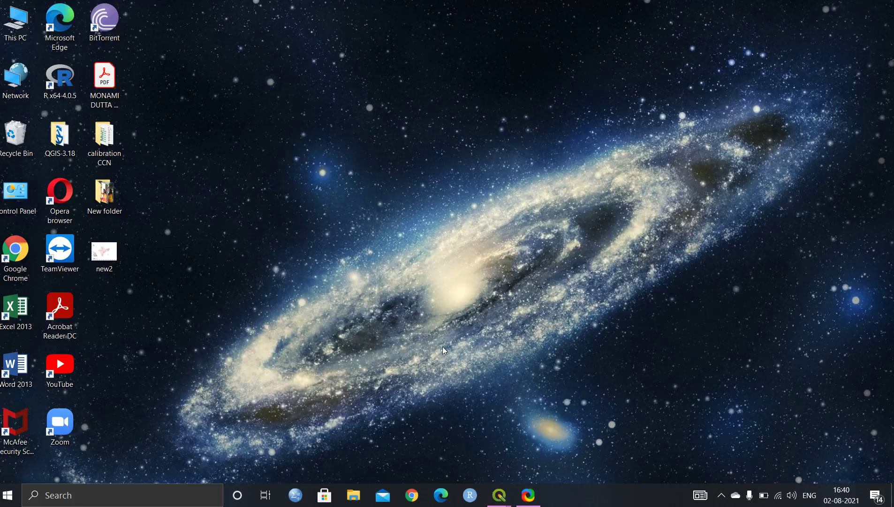
mouse_move(500, 493)
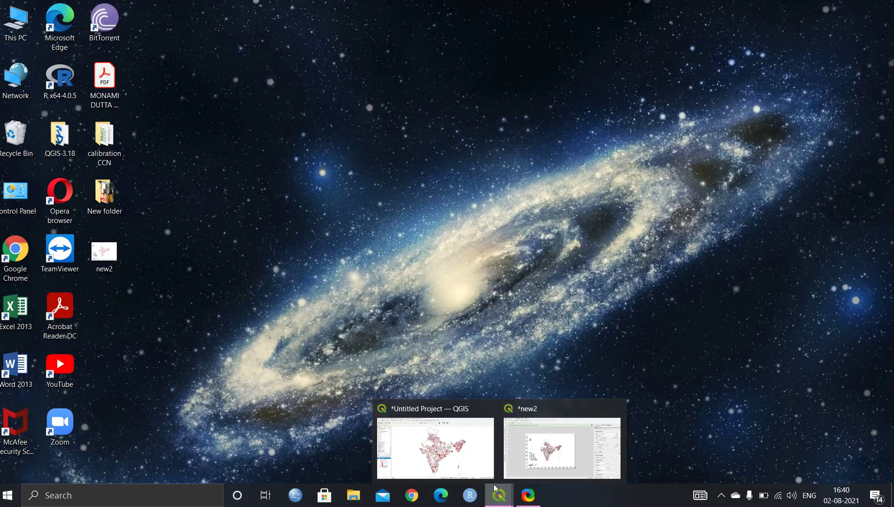
left_click(474, 464)
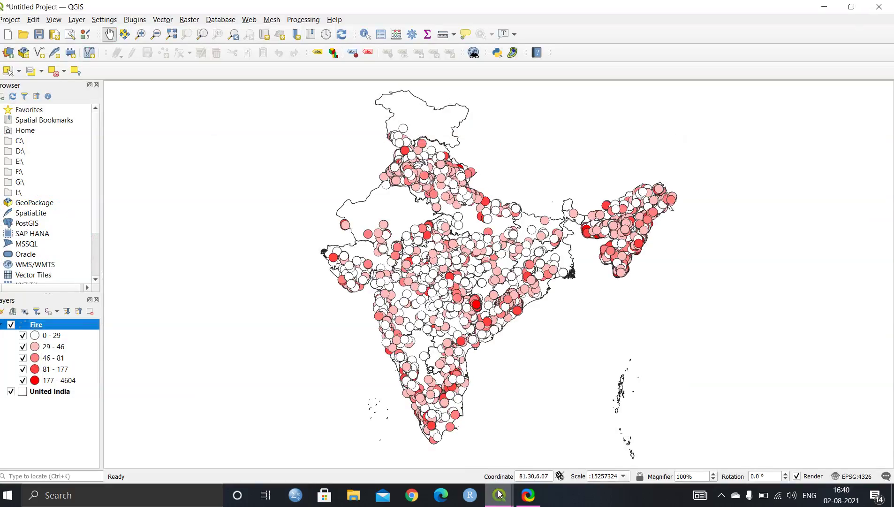
mouse_move(499, 495)
left_click(541, 450)
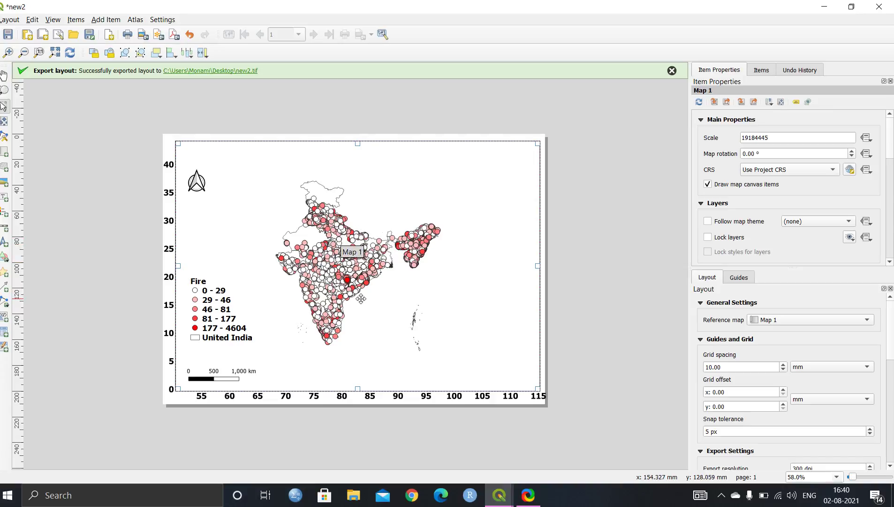
mouse_move(506, 493)
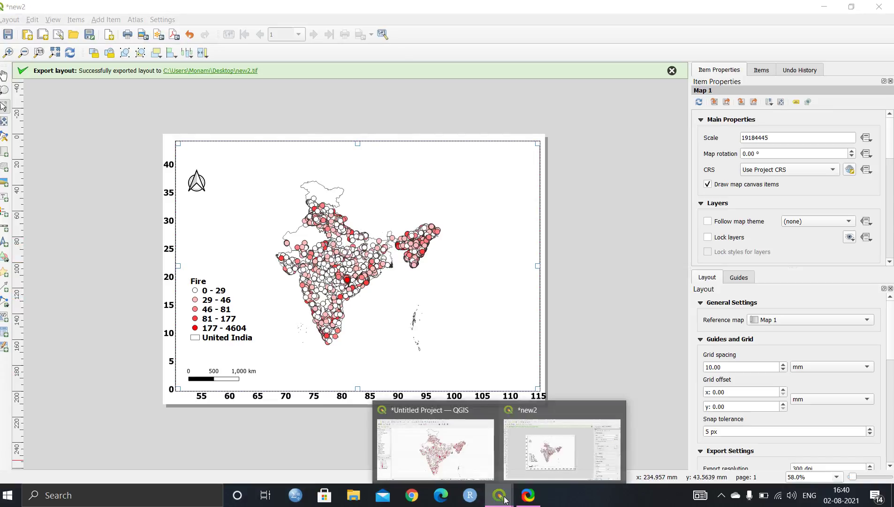
left_click(462, 461)
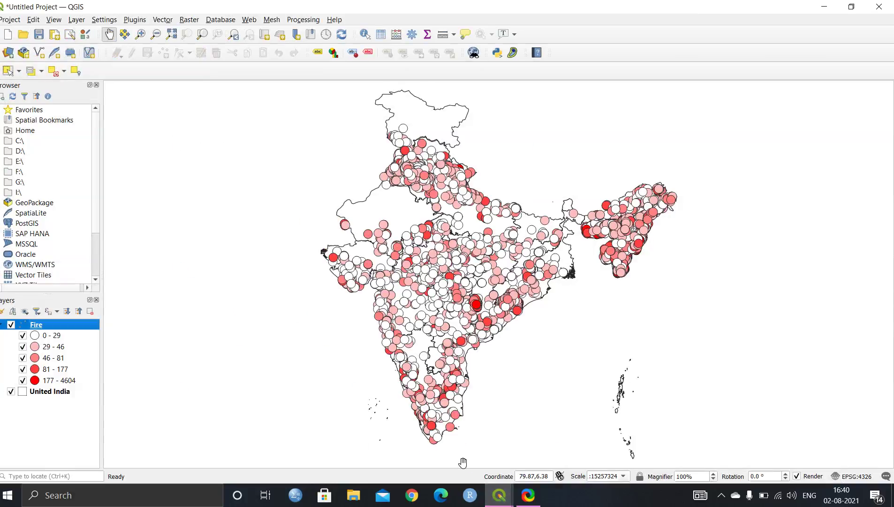
Step: Set the main canvas magnifier to 120% and return to the new2 layout
left_click(684, 476)
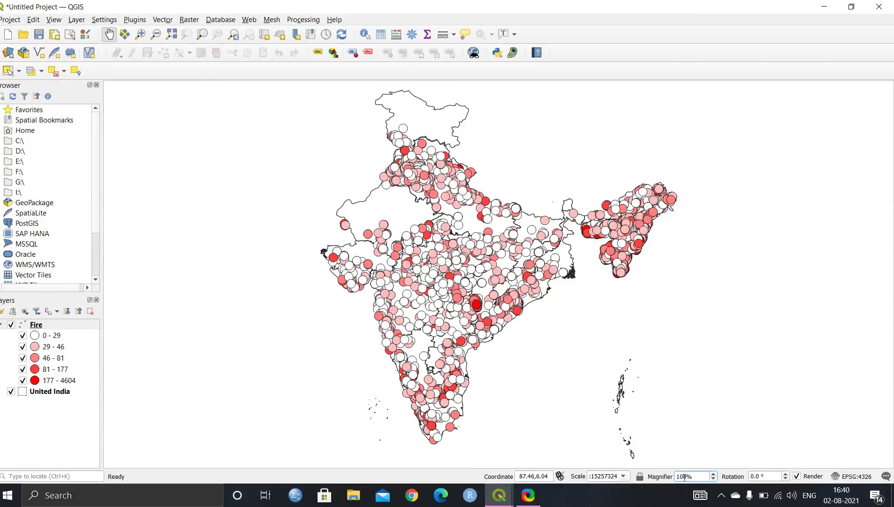
key("BackSpace")
type("2")
key("Return")
mouse_move(501, 496)
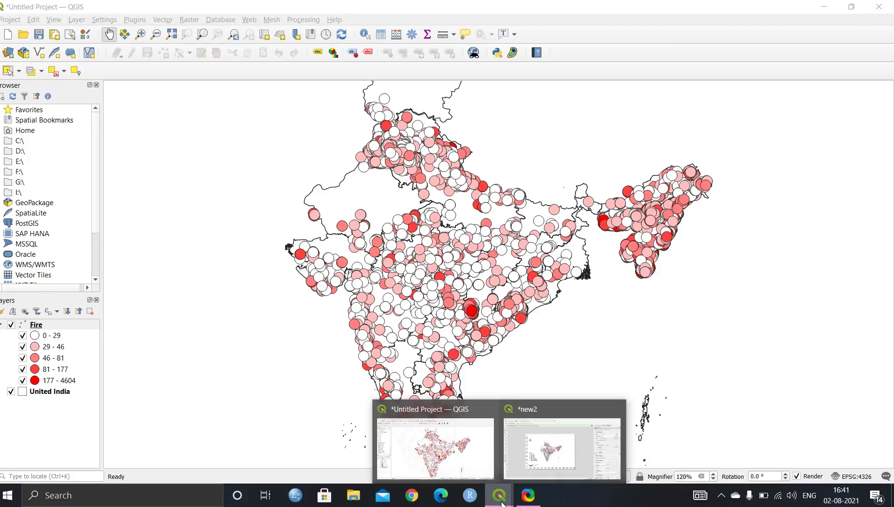
left_click(541, 459)
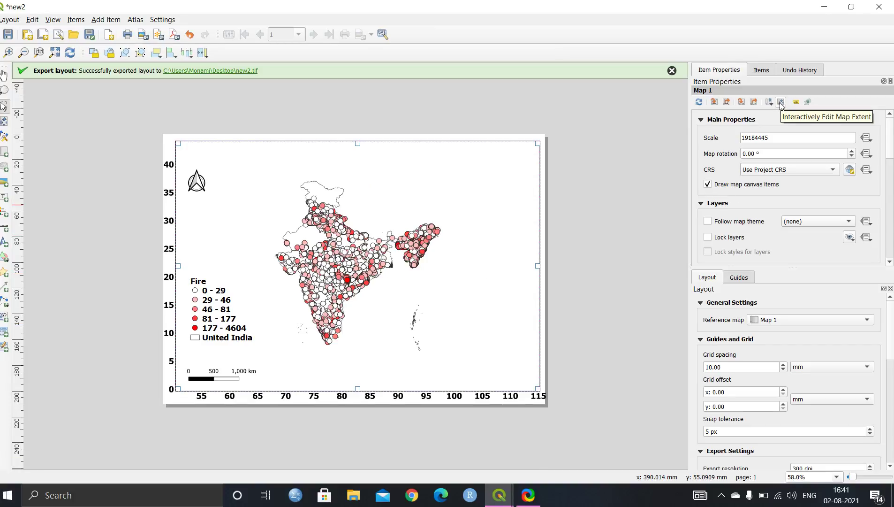
Step: Refresh Map 1's preview and set its extent to match the main canvas
left_click(701, 104)
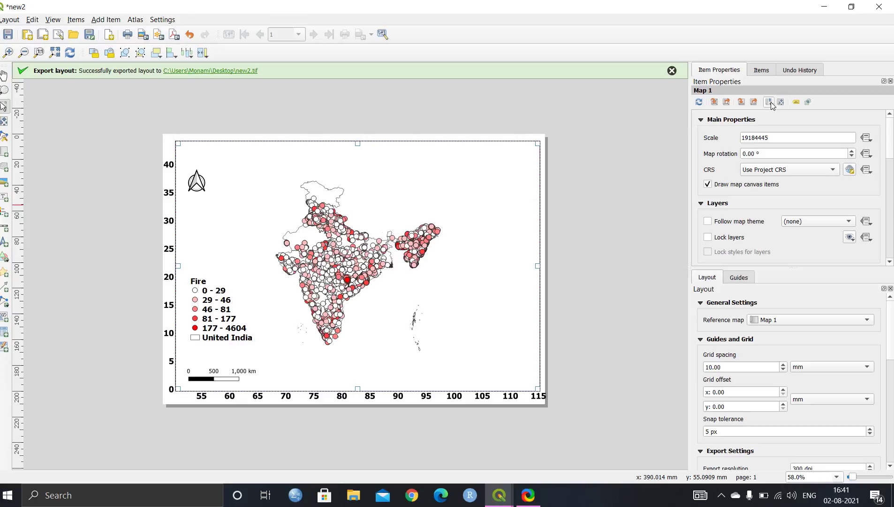
left_click(717, 105)
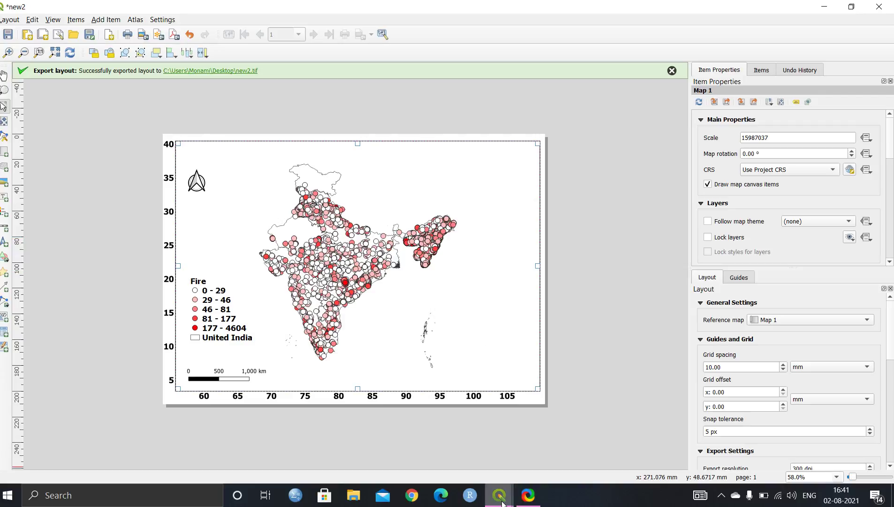
Step: Compare the main QGIS window with the new2 layout, finishing on the new2 layout
mouse_move(503, 501)
left_click(435, 448)
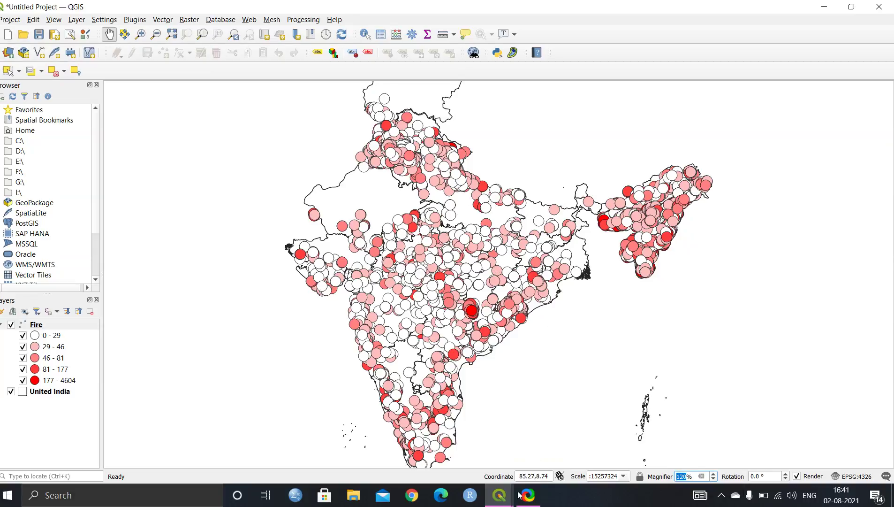
mouse_move(499, 495)
left_click(560, 437)
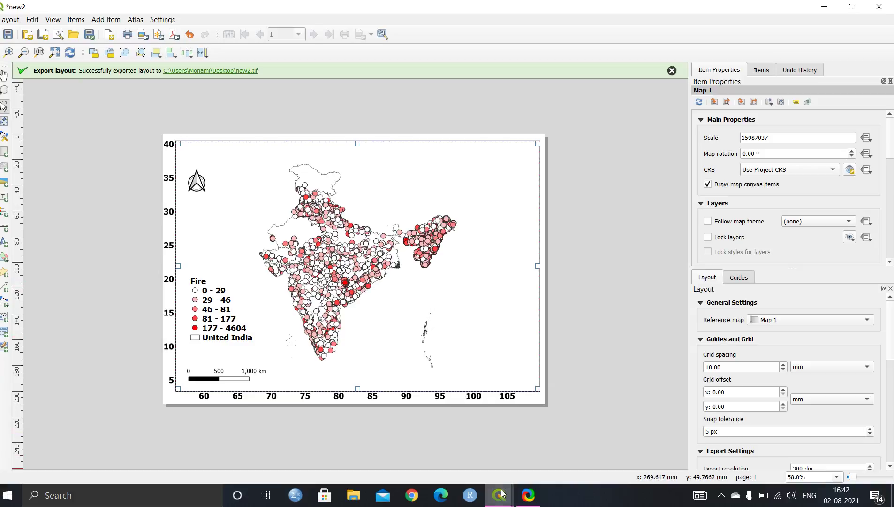
mouse_move(501, 493)
left_click(441, 448)
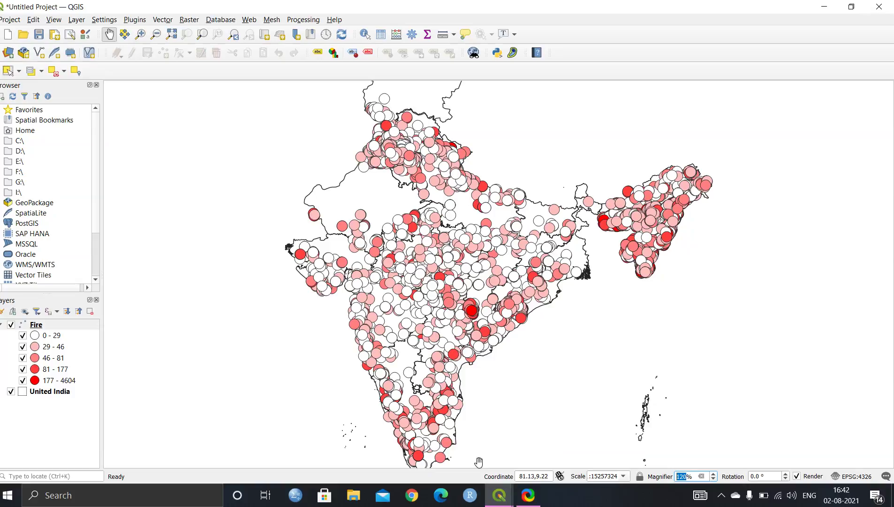
left_click(539, 459)
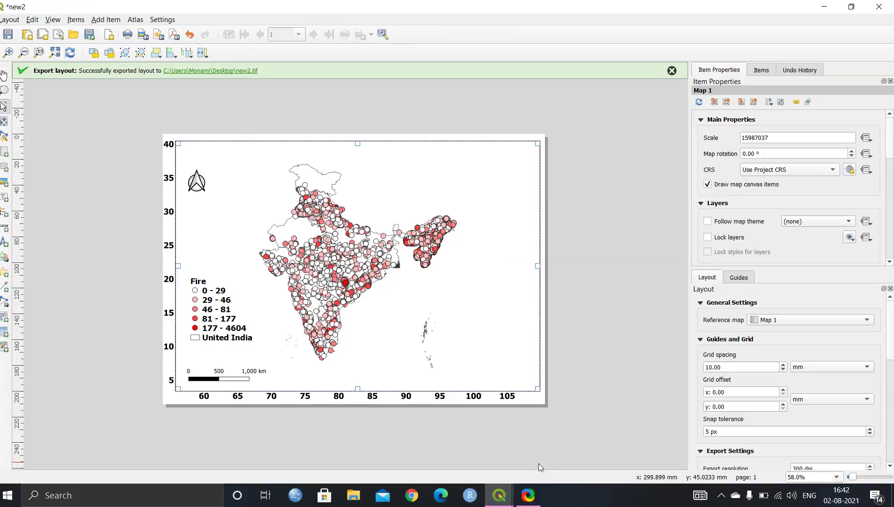
mouse_move(497, 496)
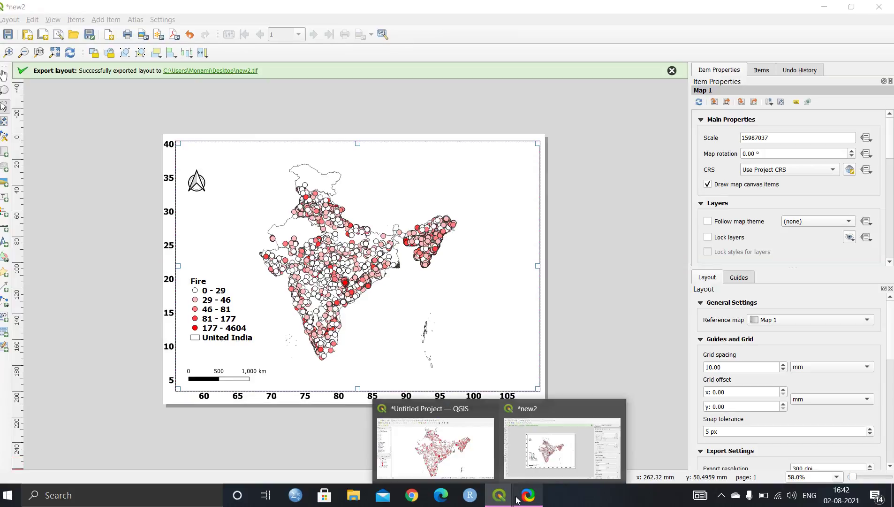